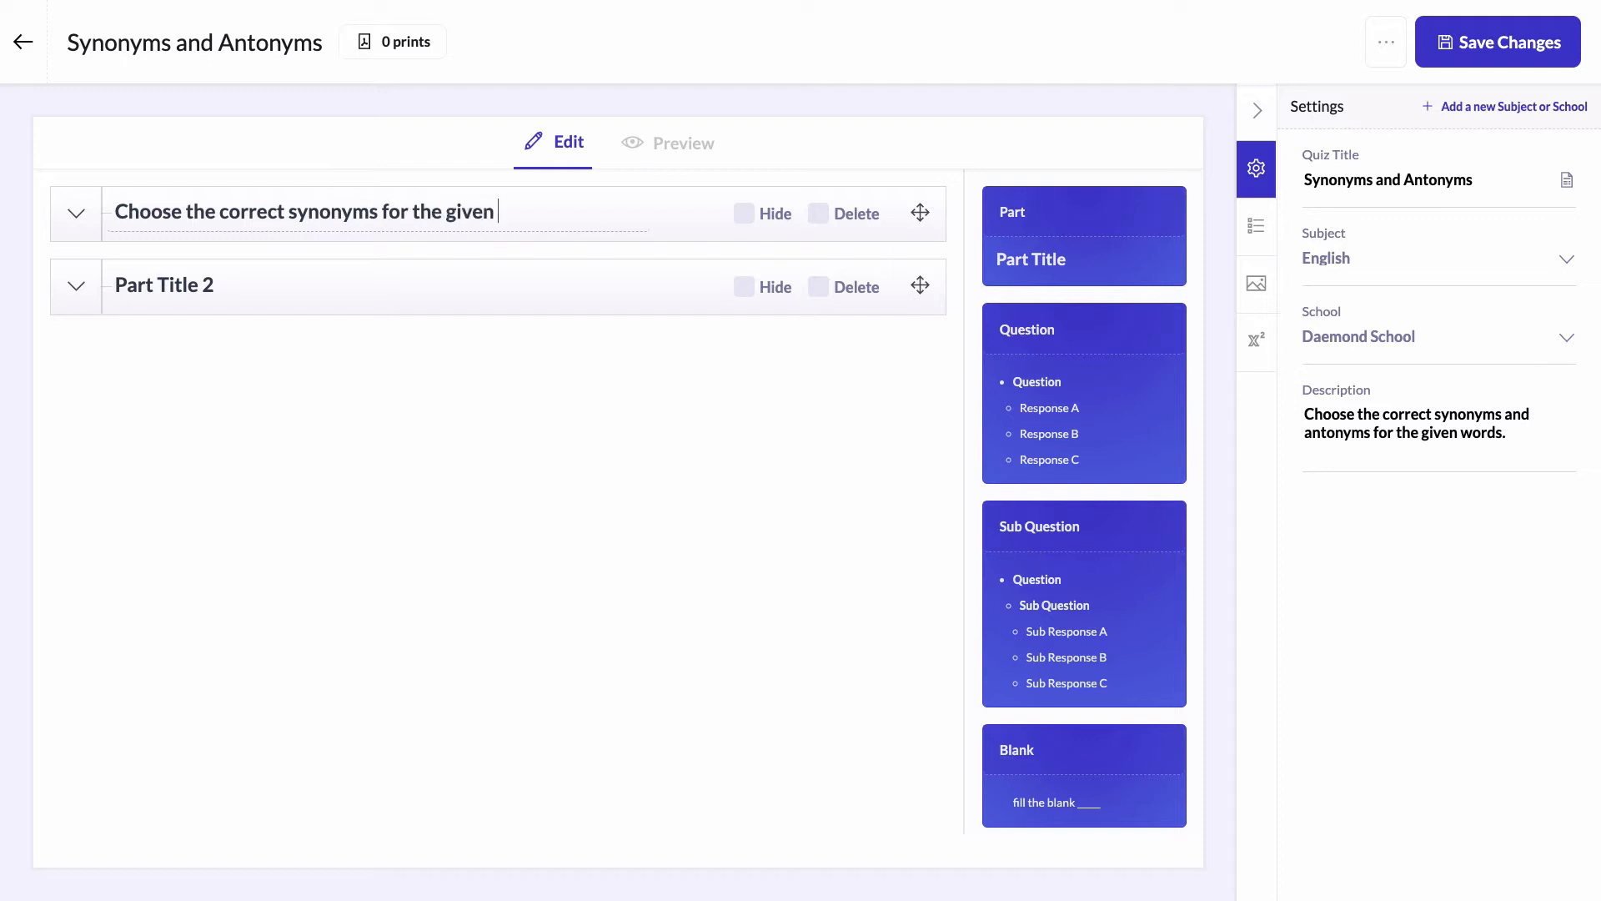
Step: Rename the second part "Choose the correct antonyms for the given words" and save the quiz
click(364, 273)
key(ctrl+a)
text(Choose the correct antonyms for the g)
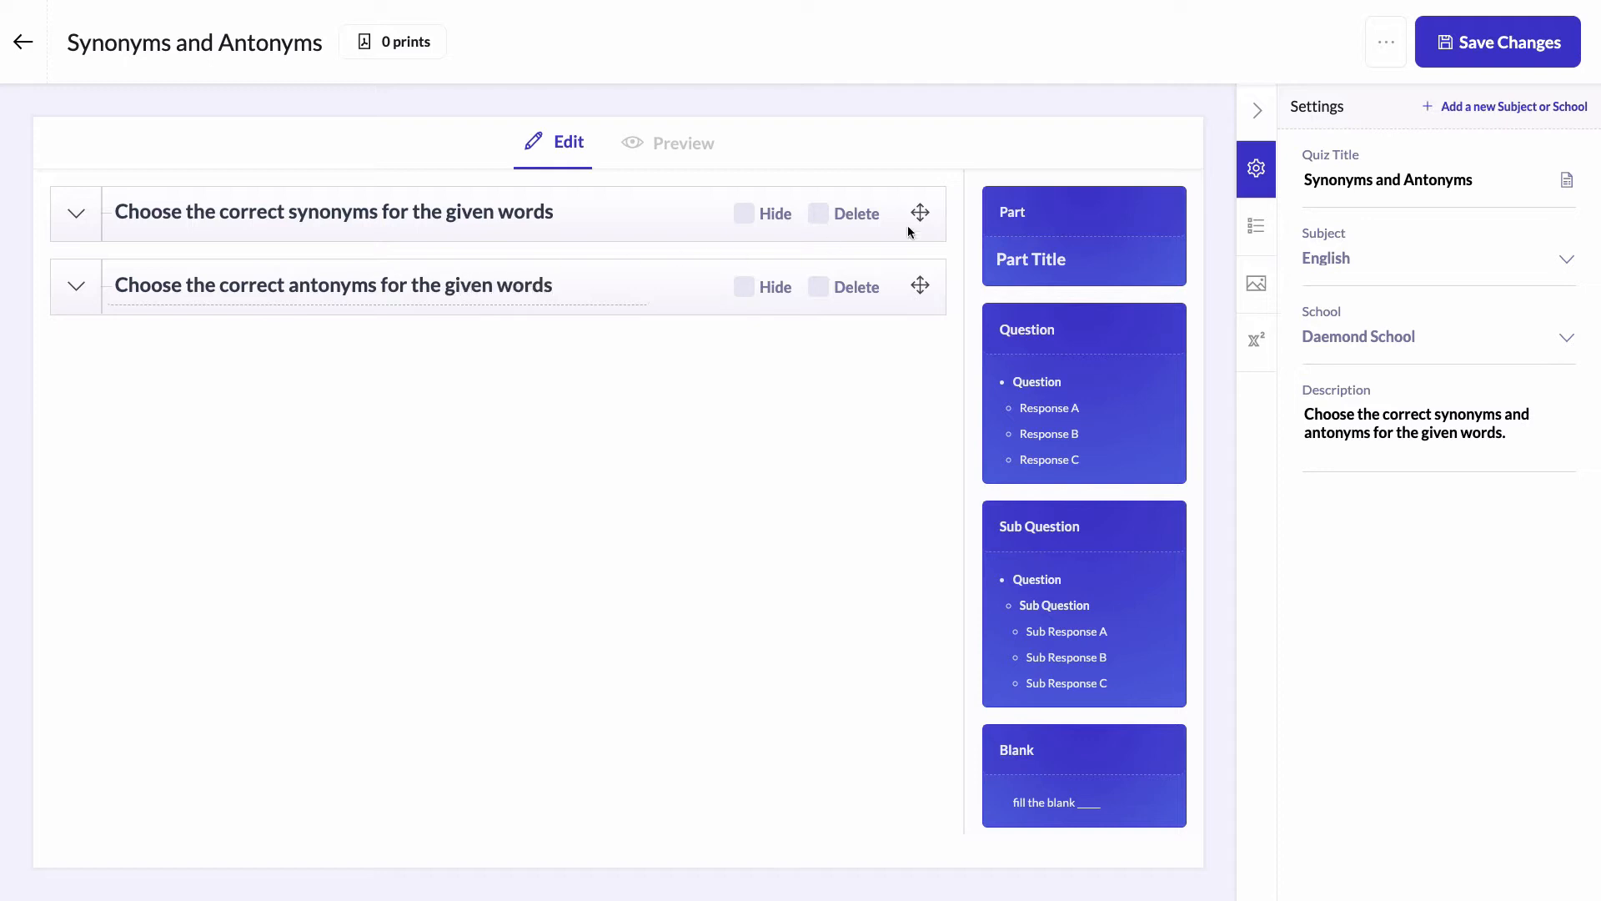
click(1459, 42)
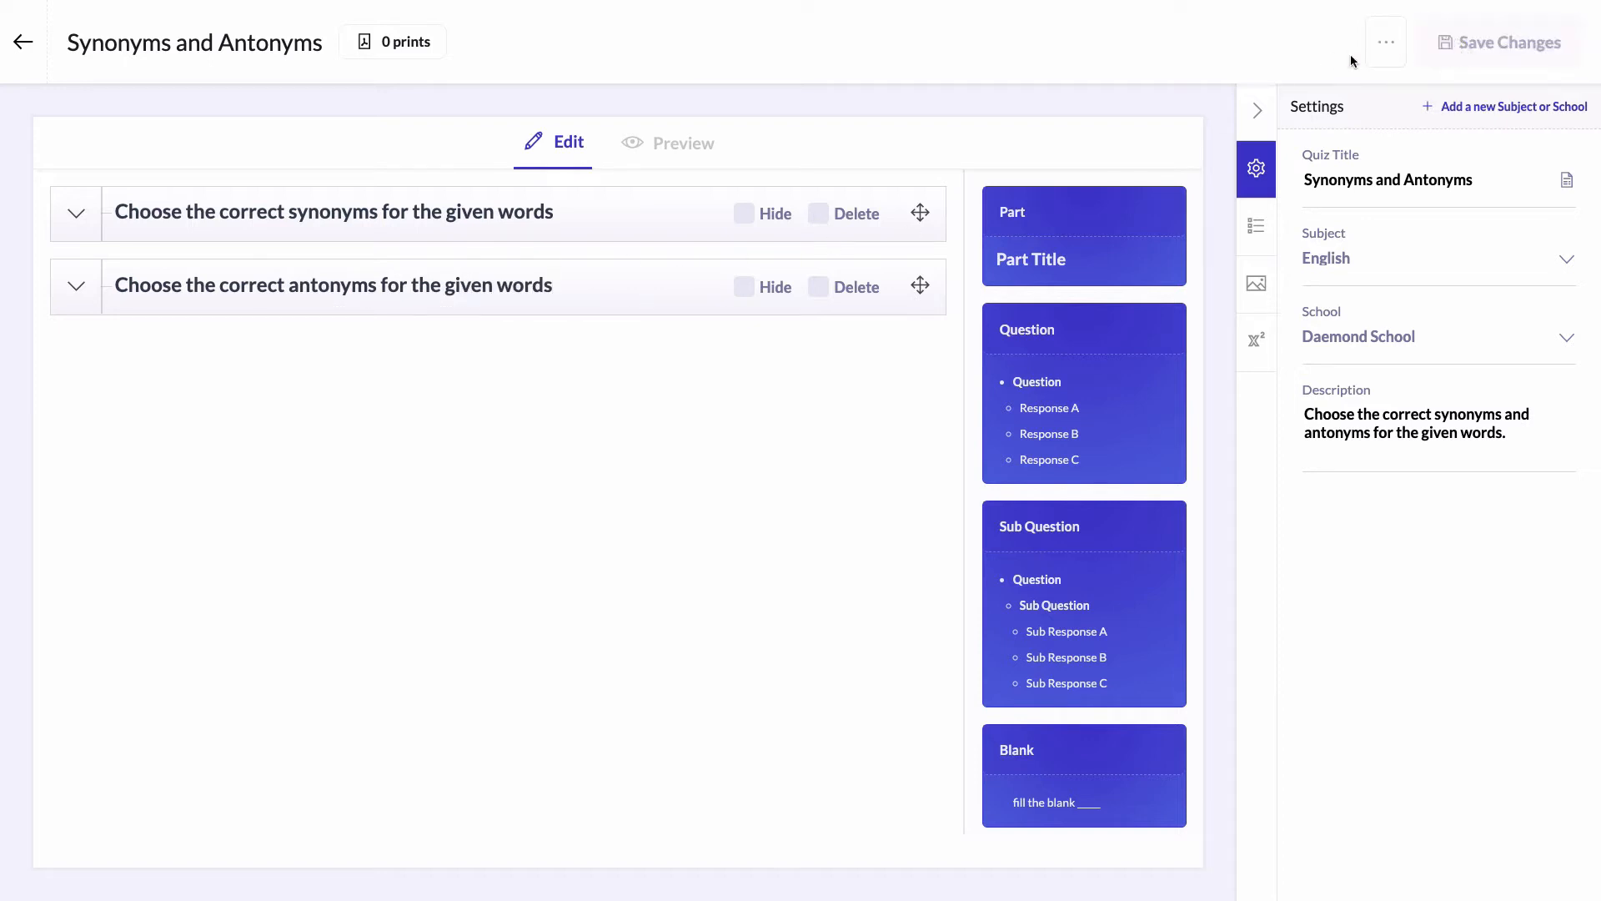
Step: Add five multiple-choice questions to the synonyms part
drag(1006, 357, 751, 212)
drag(1048, 401, 761, 443)
scroll(761, 443, down, 10)
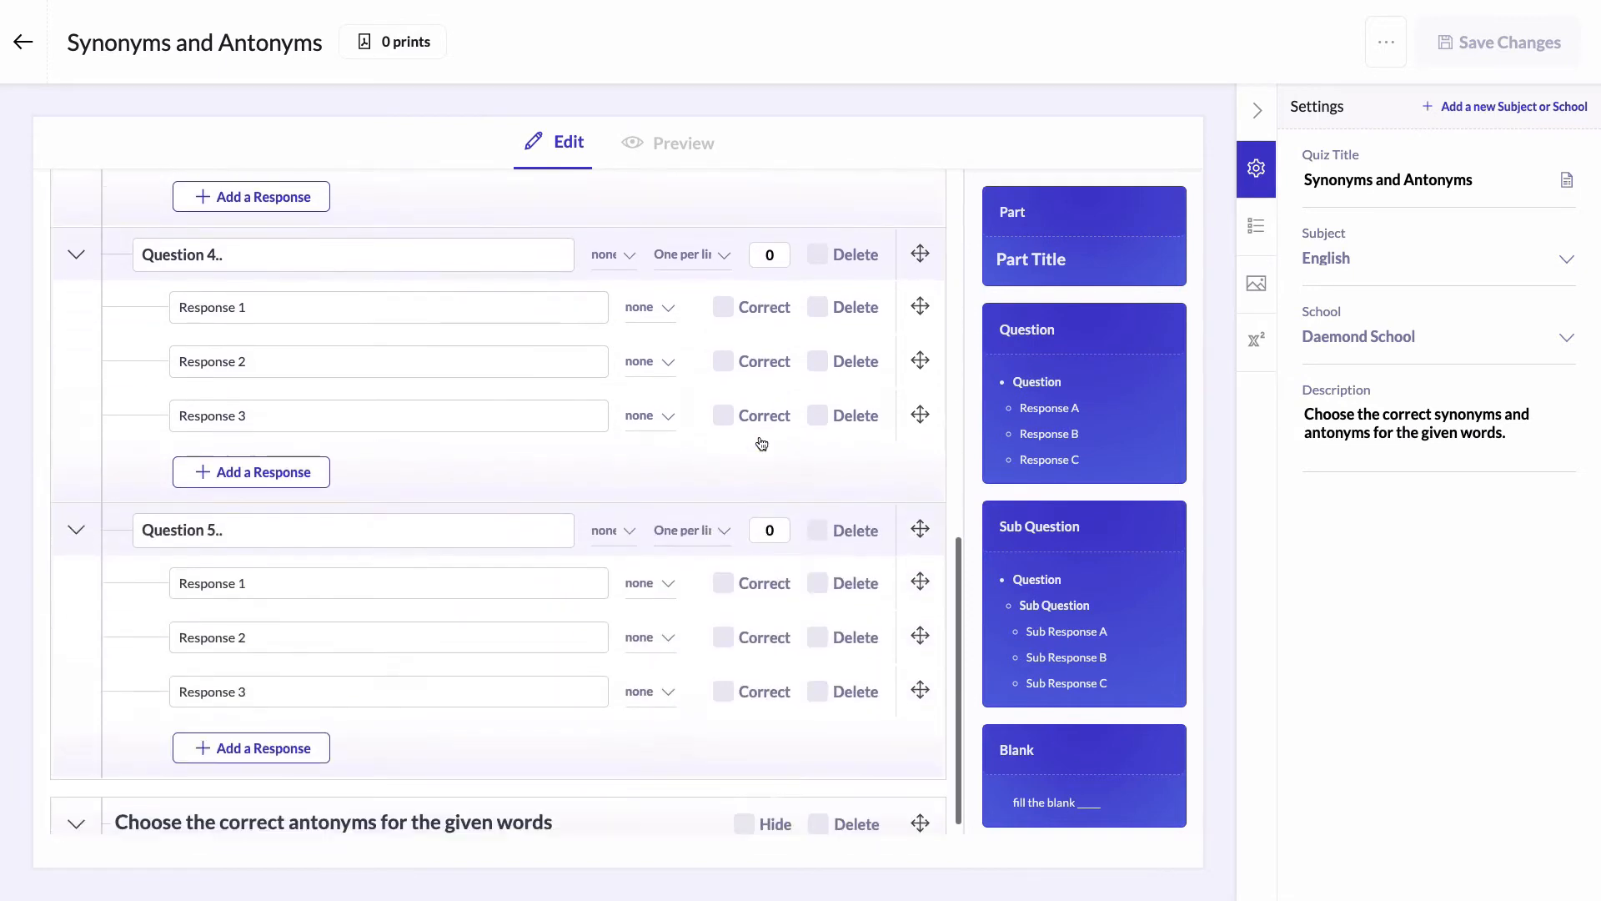
Step: Add five multiple-choice questions to the antonyms part
drag(1047, 402, 784, 802)
scroll(784, 801, down, 4)
drag(1072, 427, 772, 647)
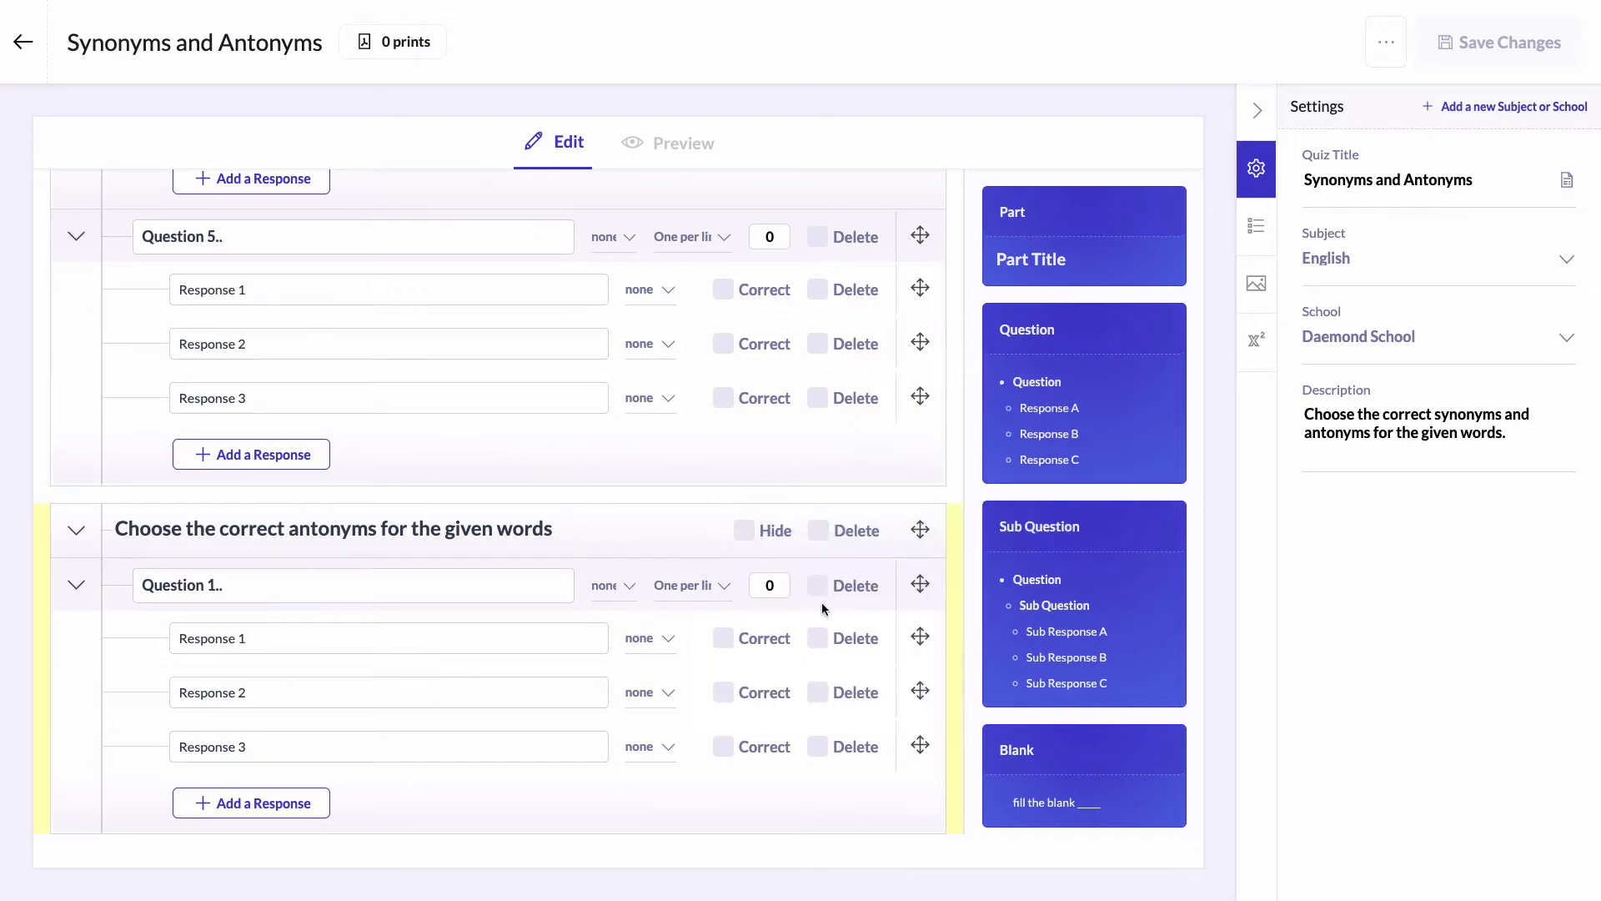
drag(1009, 432, 764, 642)
scroll(779, 651, down, 5)
Step: Add a fourth response to each of questions 1 to 4 in the synonyms part
scroll(780, 654, up, 15)
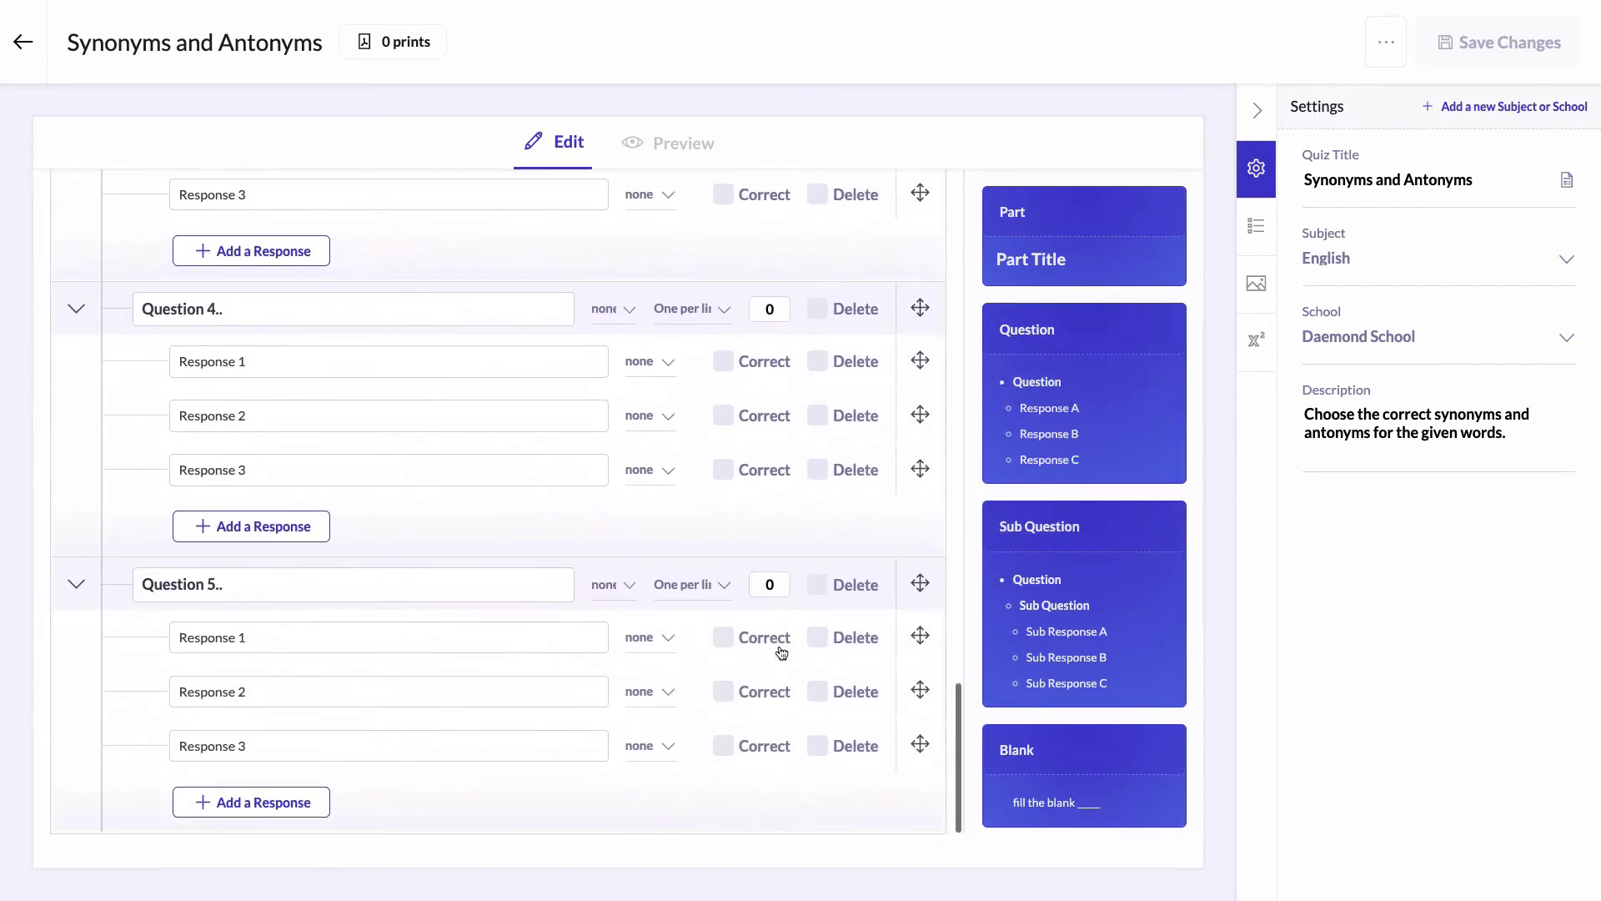
click(271, 492)
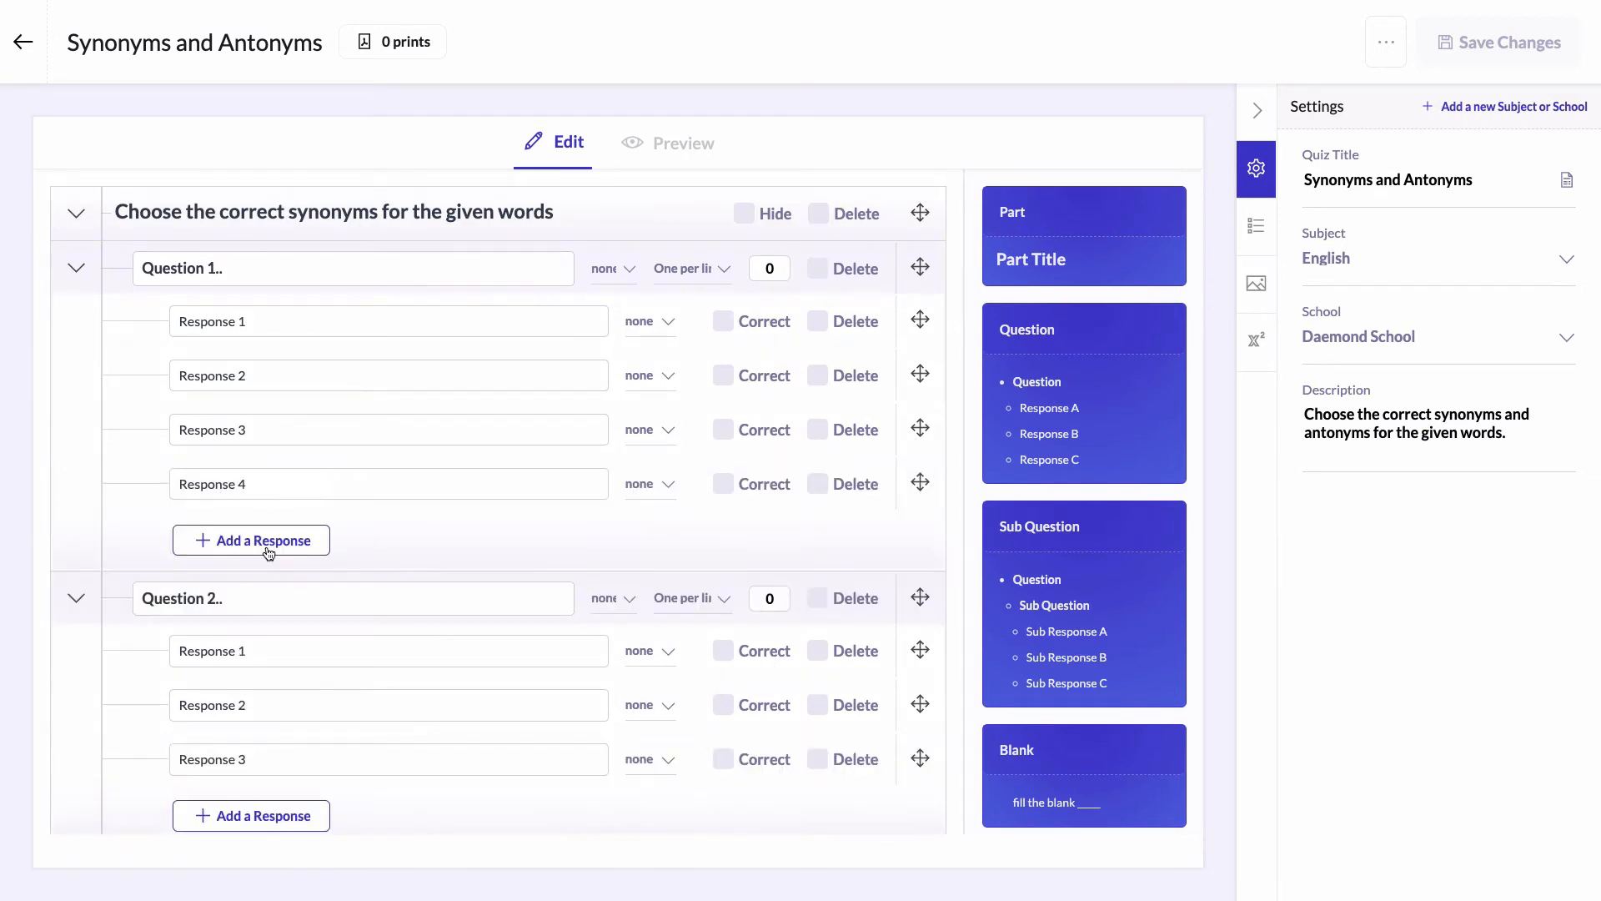
scroll(267, 557, down, 3)
click(264, 538)
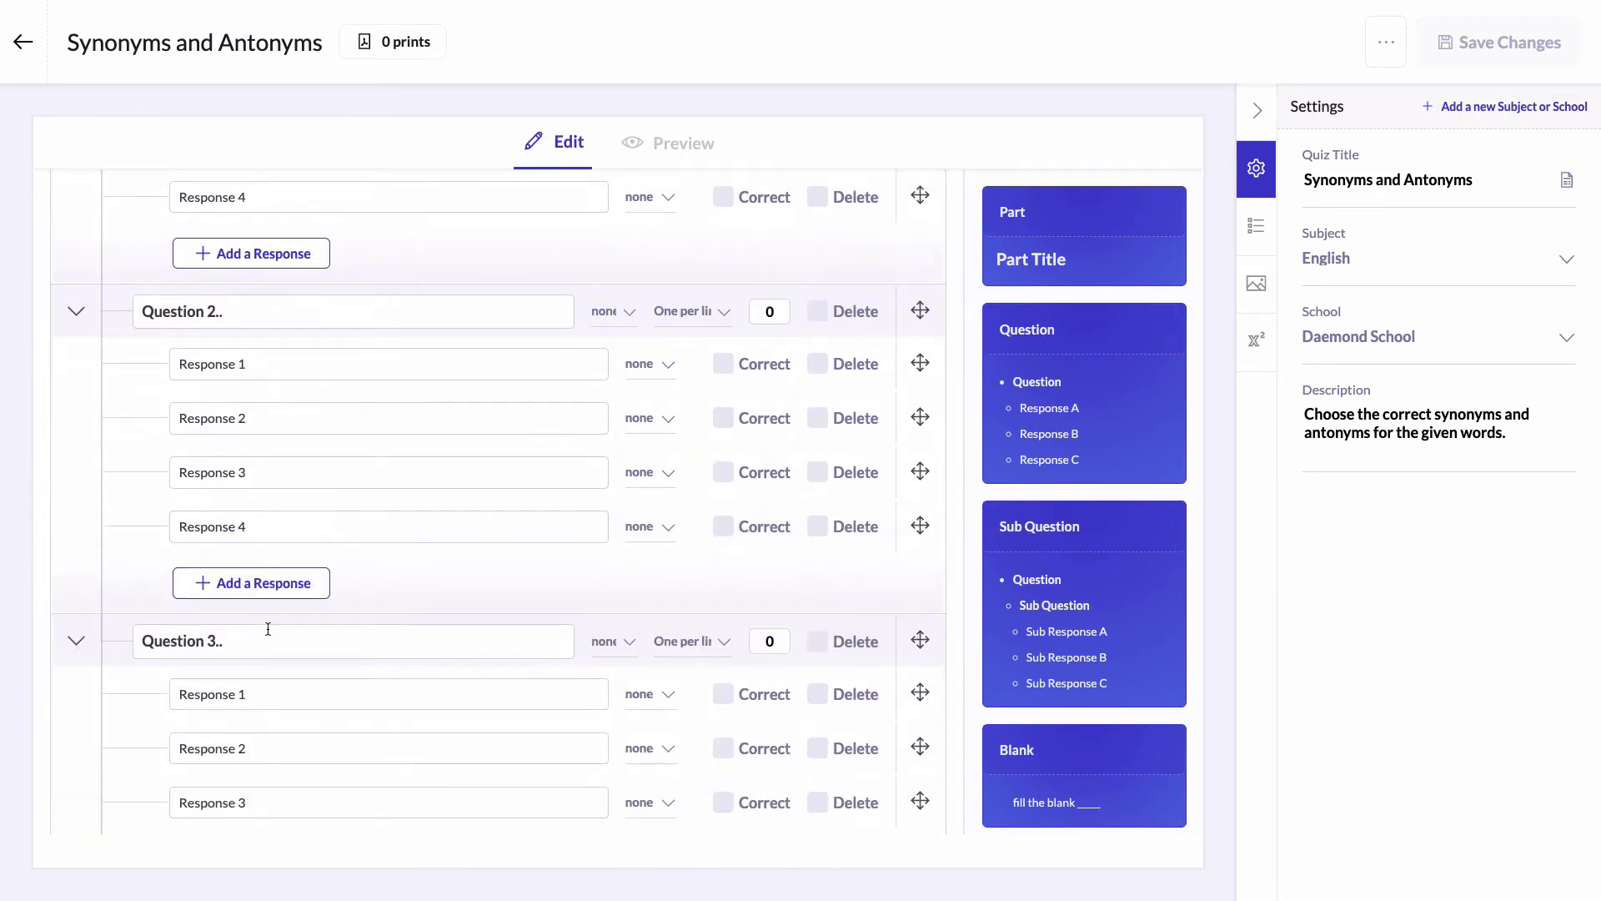
scroll(267, 627, down, 3)
click(251, 612)
scroll(253, 682, down, 3)
click(237, 640)
scroll(251, 659, down, 3)
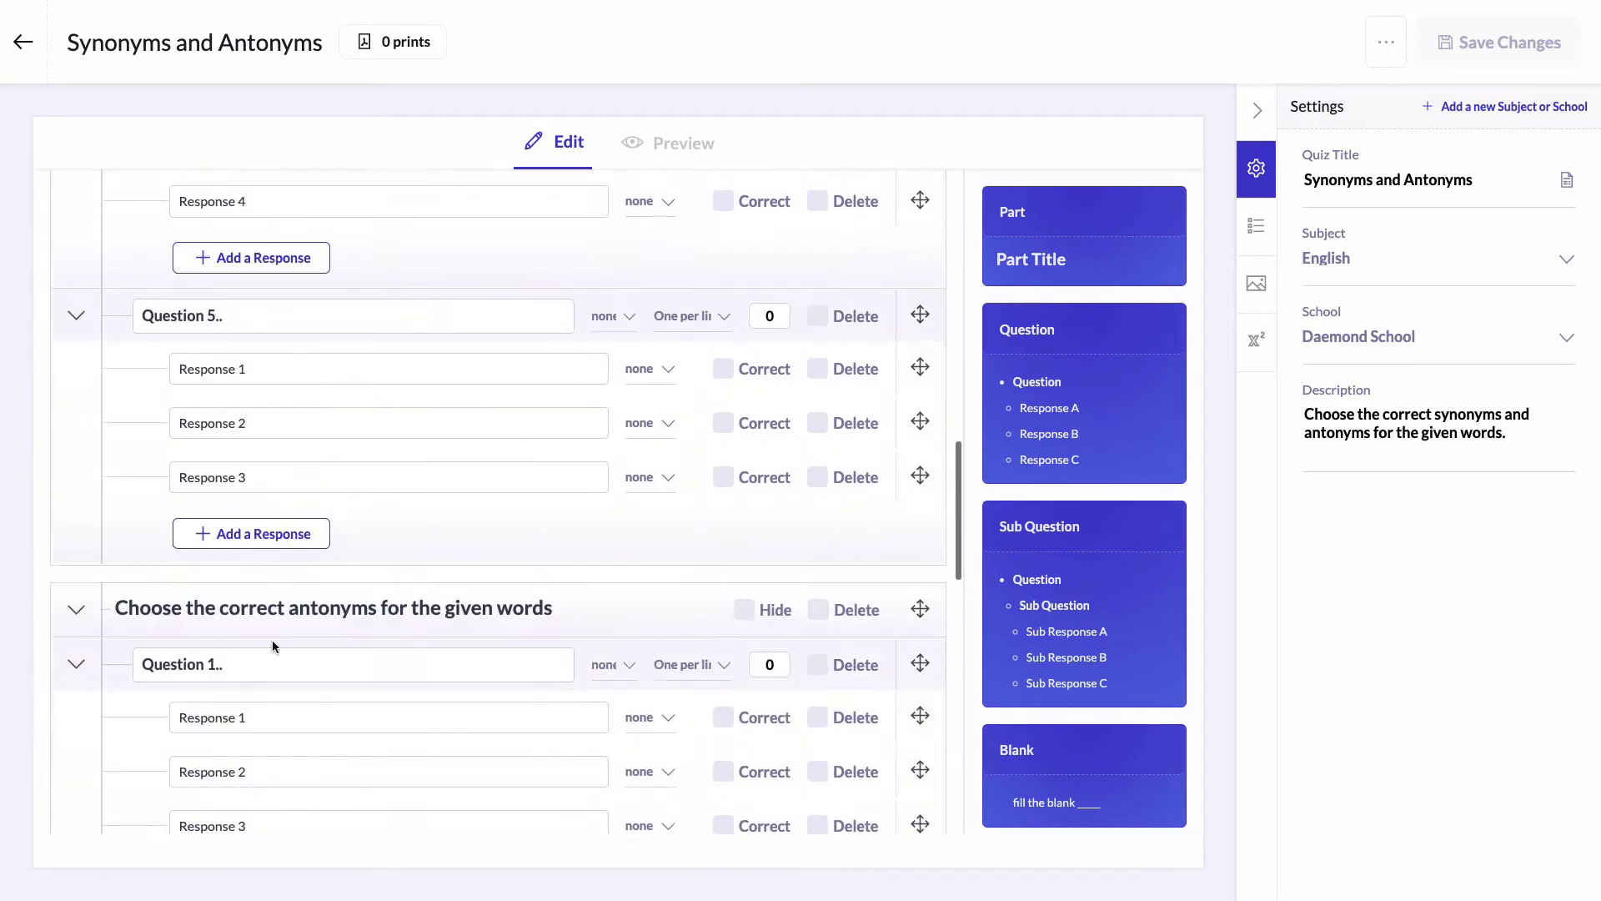
Step: Add a fourth response to question 5 of the synonyms part and to every question in the antonyms part
scroll(264, 690, down, 3)
click(250, 665)
scroll(250, 665, down, 3)
click(250, 605)
scroll(250, 605, down, 3)
click(247, 659)
scroll(241, 667, down, 2)
click(251, 801)
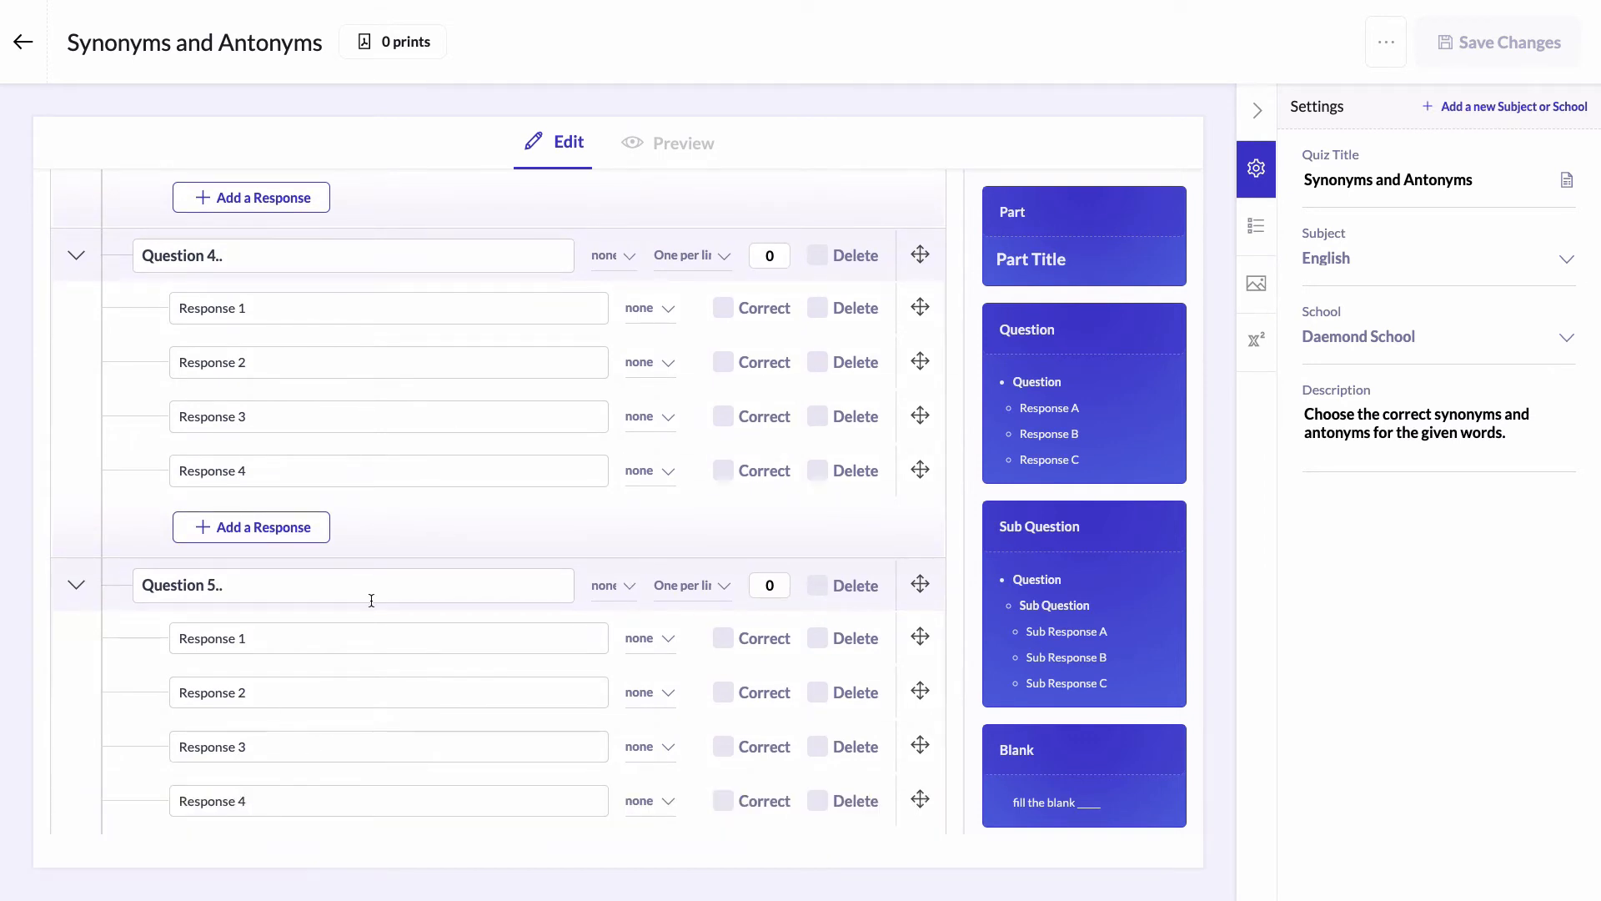
Step: Preview the quiz and look through the questions and responses of both parts
click(666, 155)
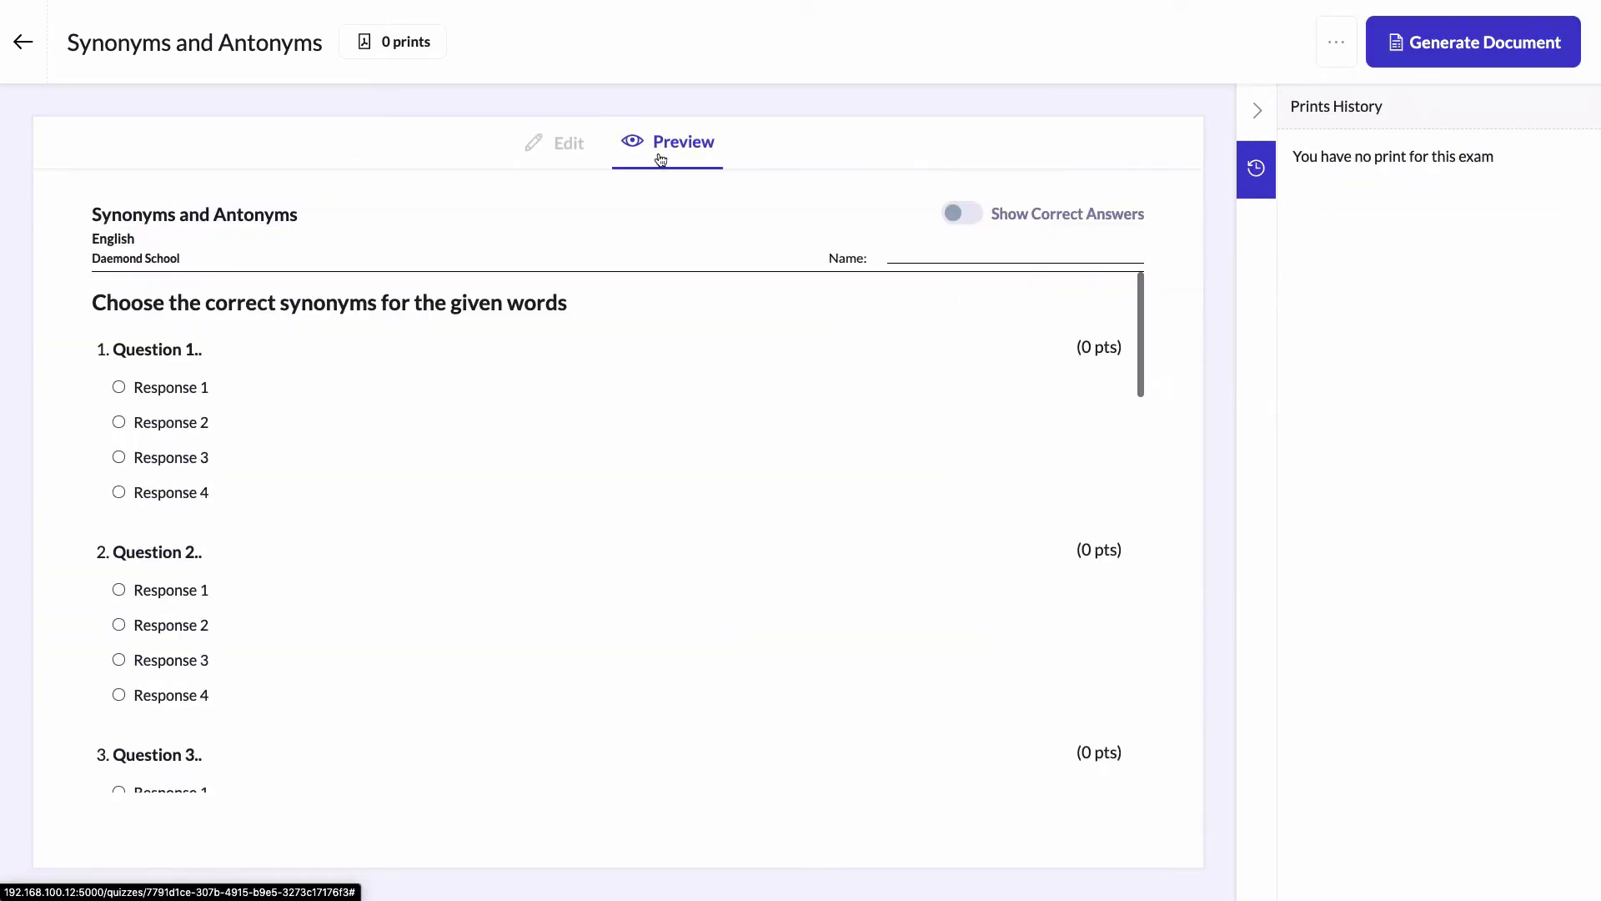
scroll(170, 419, down, 8)
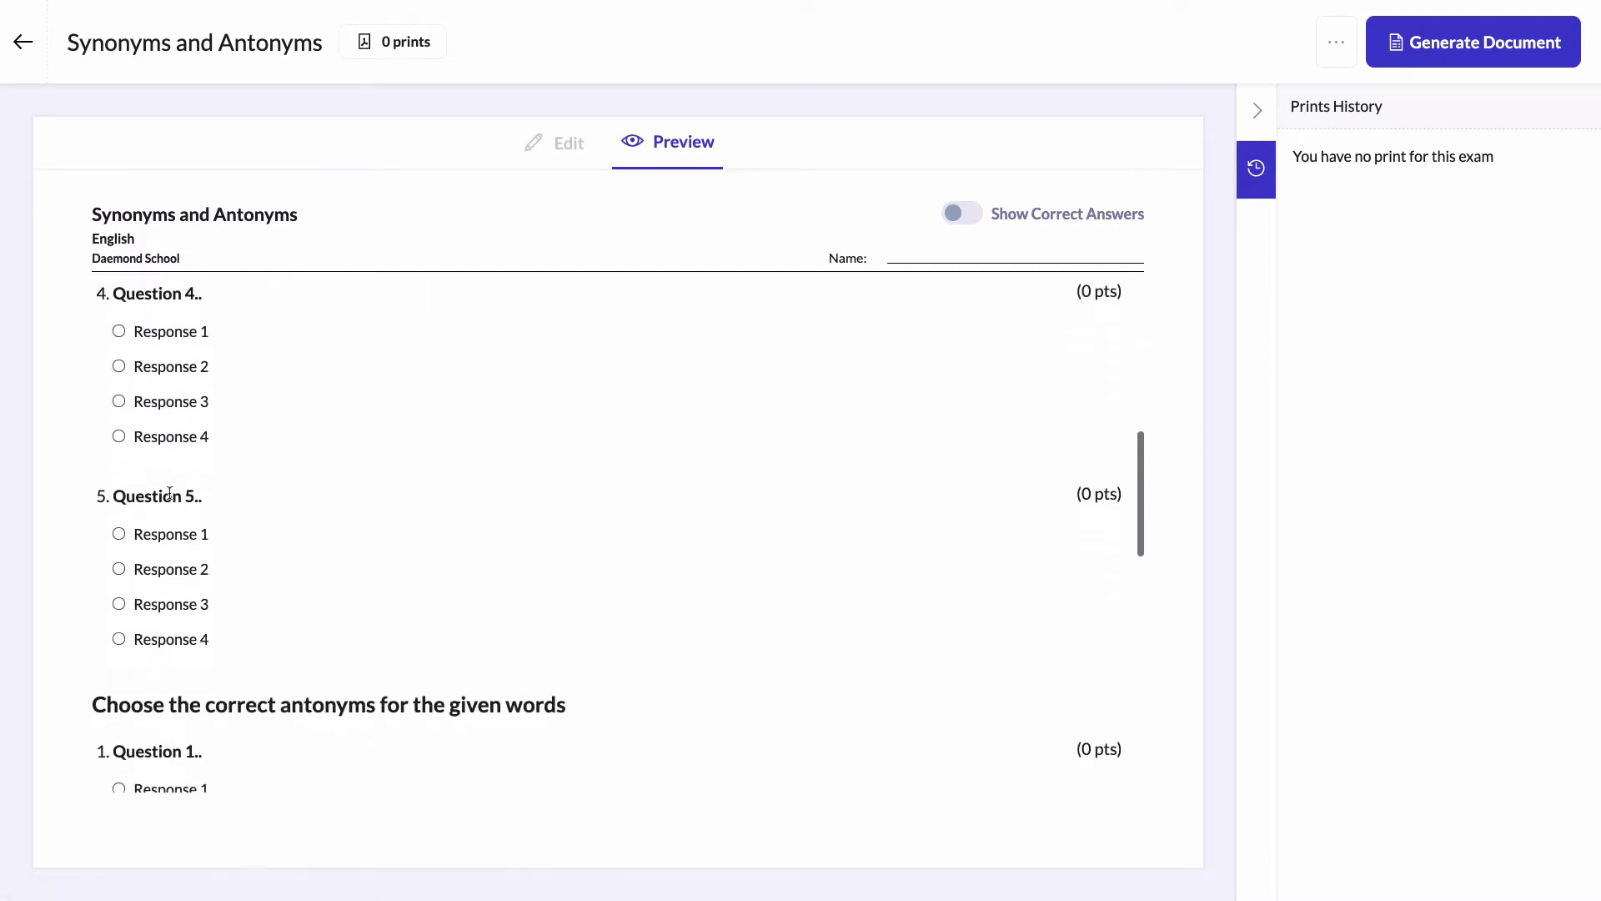
scroll(169, 501, down, 6)
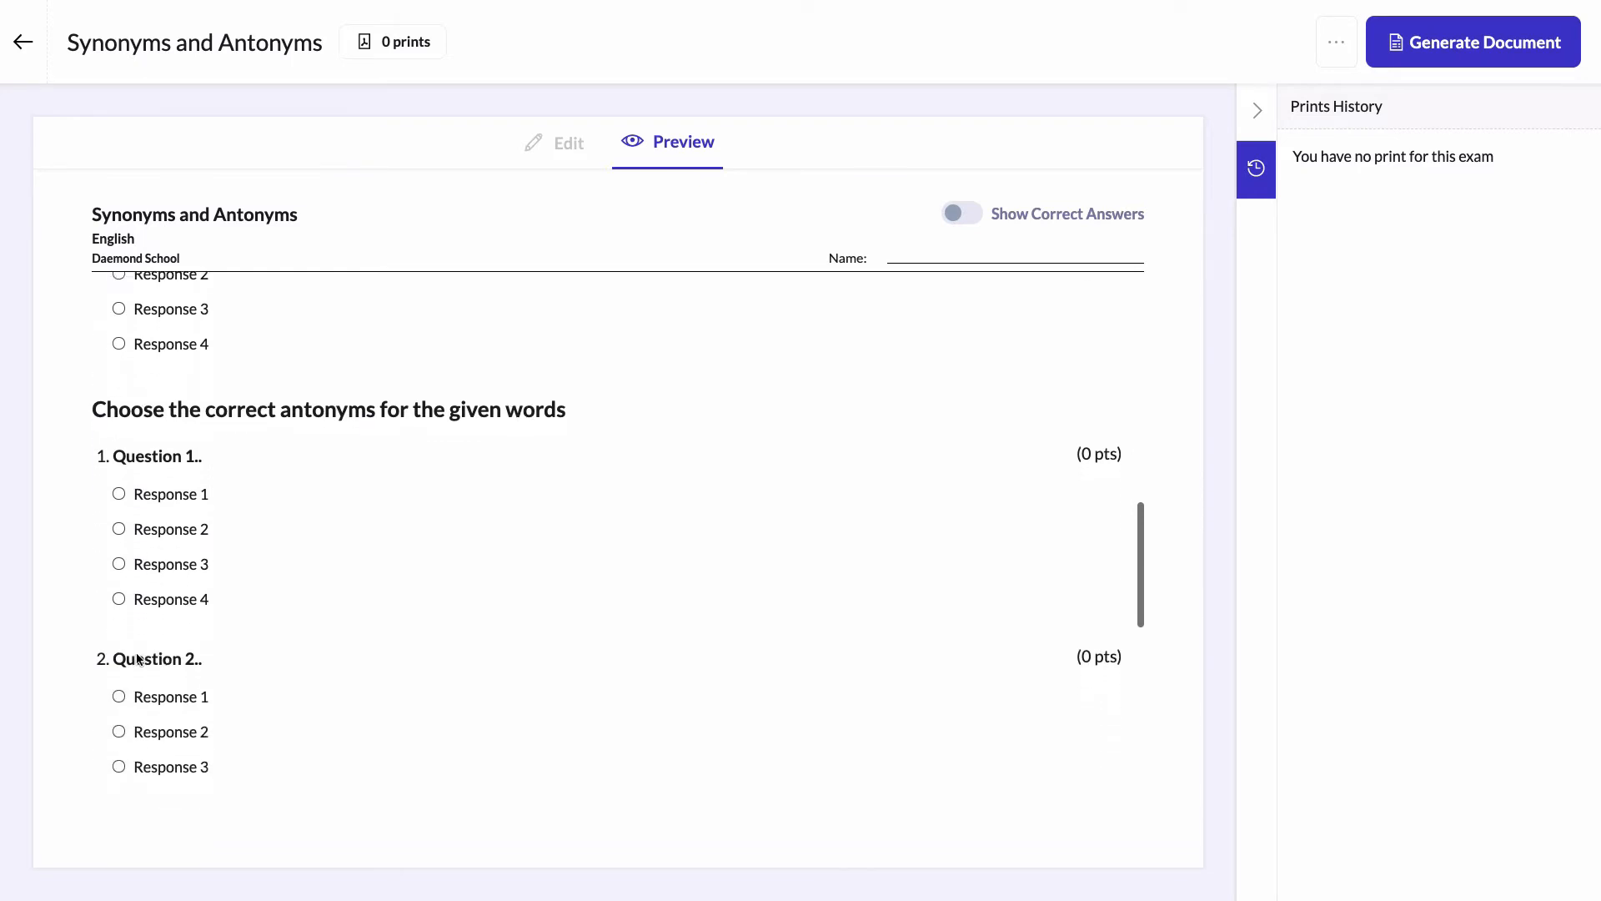
scroll(137, 654, down, 6)
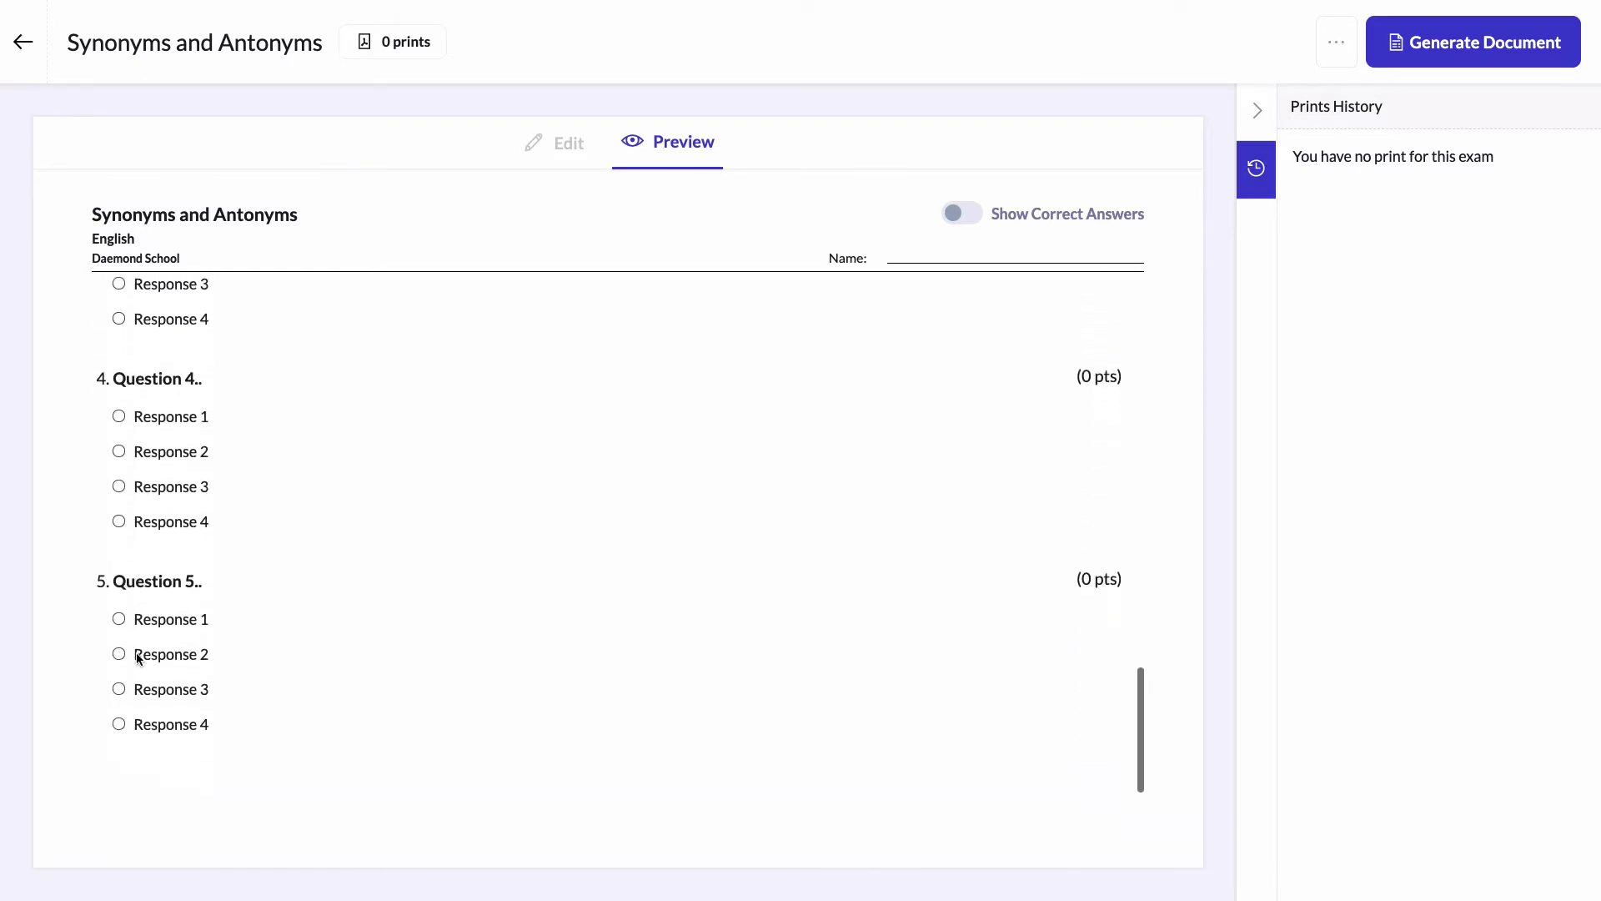
Step: Return to editing and set the first two synonym questions to "slake" and "umbrage"
click(557, 150)
triple_click(347, 261)
text(slake)
triple_click(311, 593)
text(umbrag)
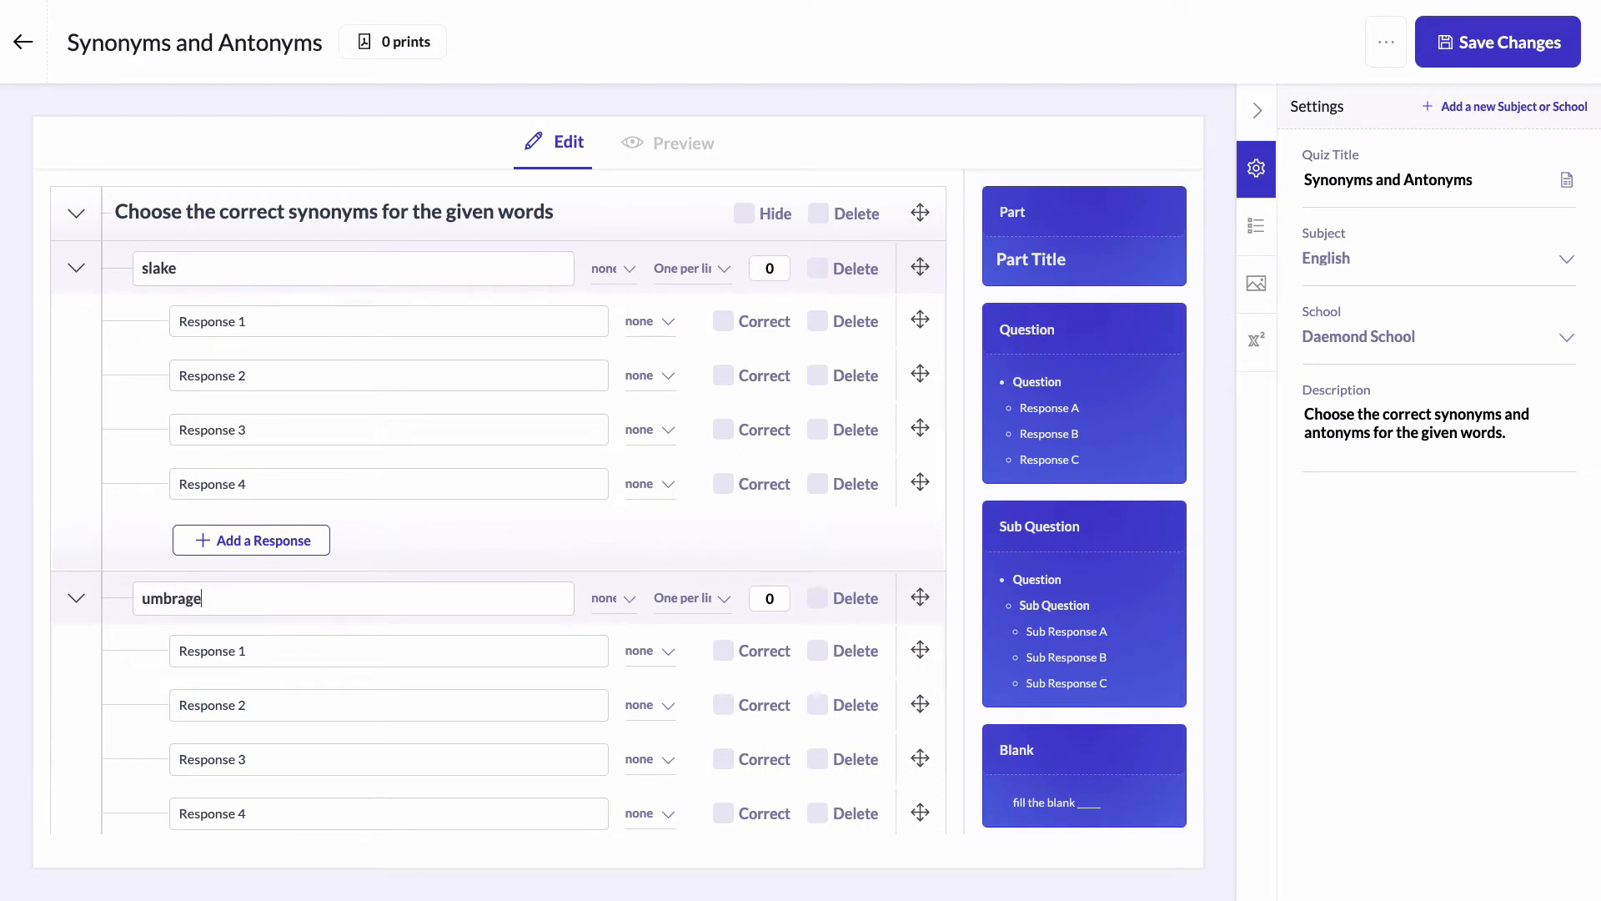
text(e)
Step: Set synonym questions 3 to 5 to "synthetic", "sumptuous" and "upright", and save the quiz
scroll(291, 597, down, 4)
triple_click(280, 595)
text(synt)
scroll(286, 648, down, 4)
triple_click(286, 586)
text(sumptuous)
scroll(256, 677, down, 3)
triple_click(255, 631)
text(upr)
click(1444, 56)
Step: Fill in the responses for "slake" with quench, rub, erase and remove
scroll(375, 567, up, 10)
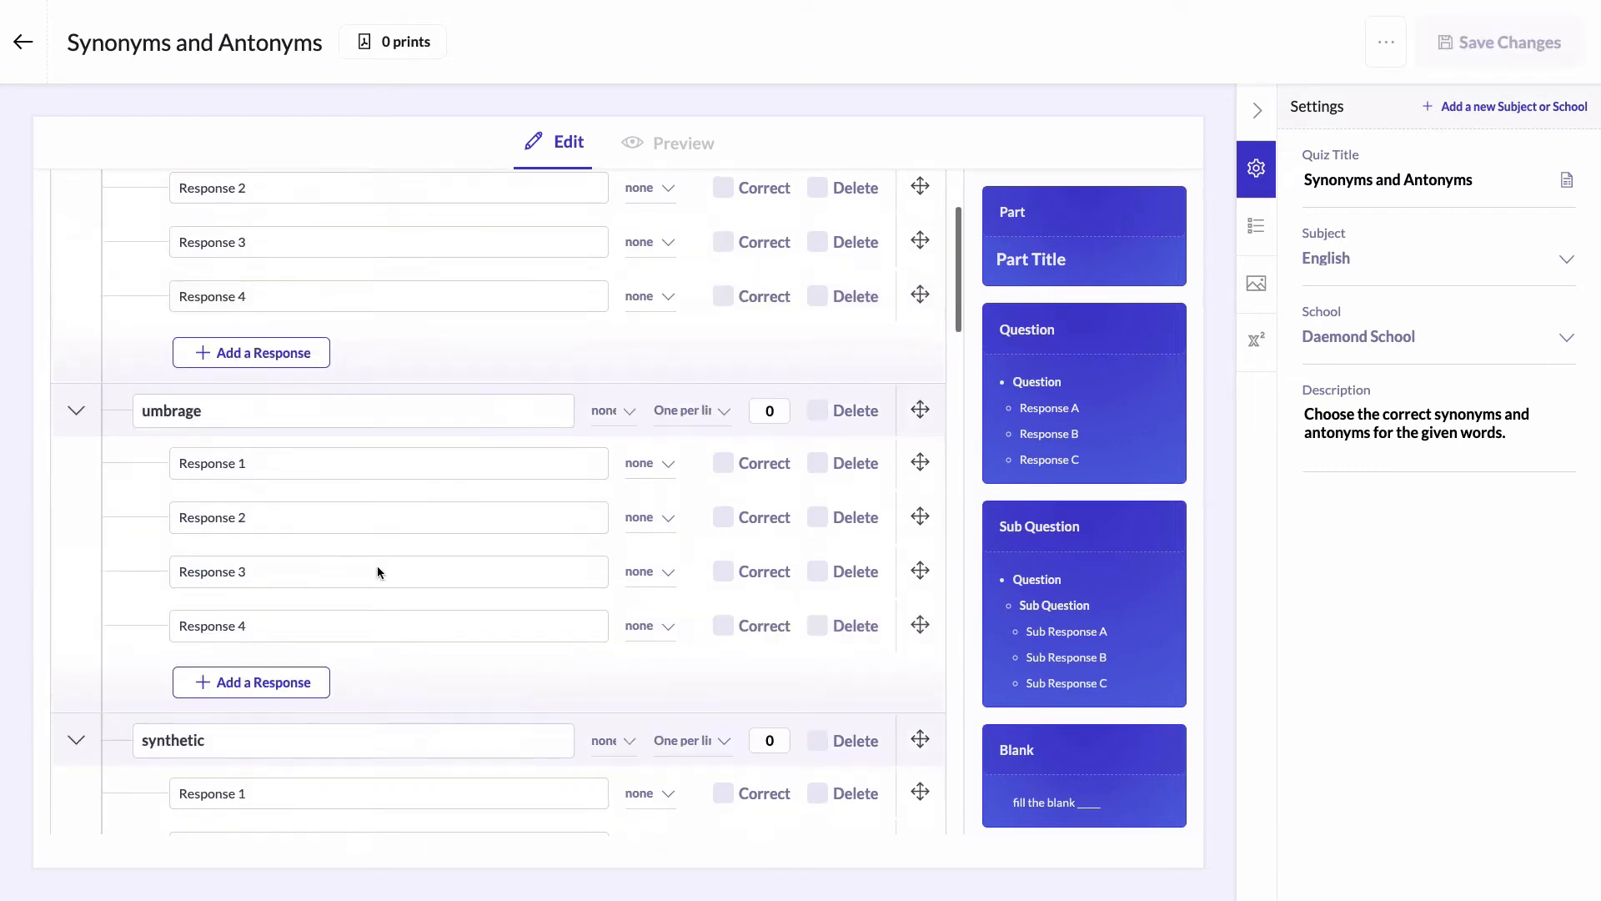
click(286, 314)
text(quench)
triple_click(279, 372)
text(rub)
triple_click(279, 428)
text(erase)
triple_click(280, 484)
text(remove)
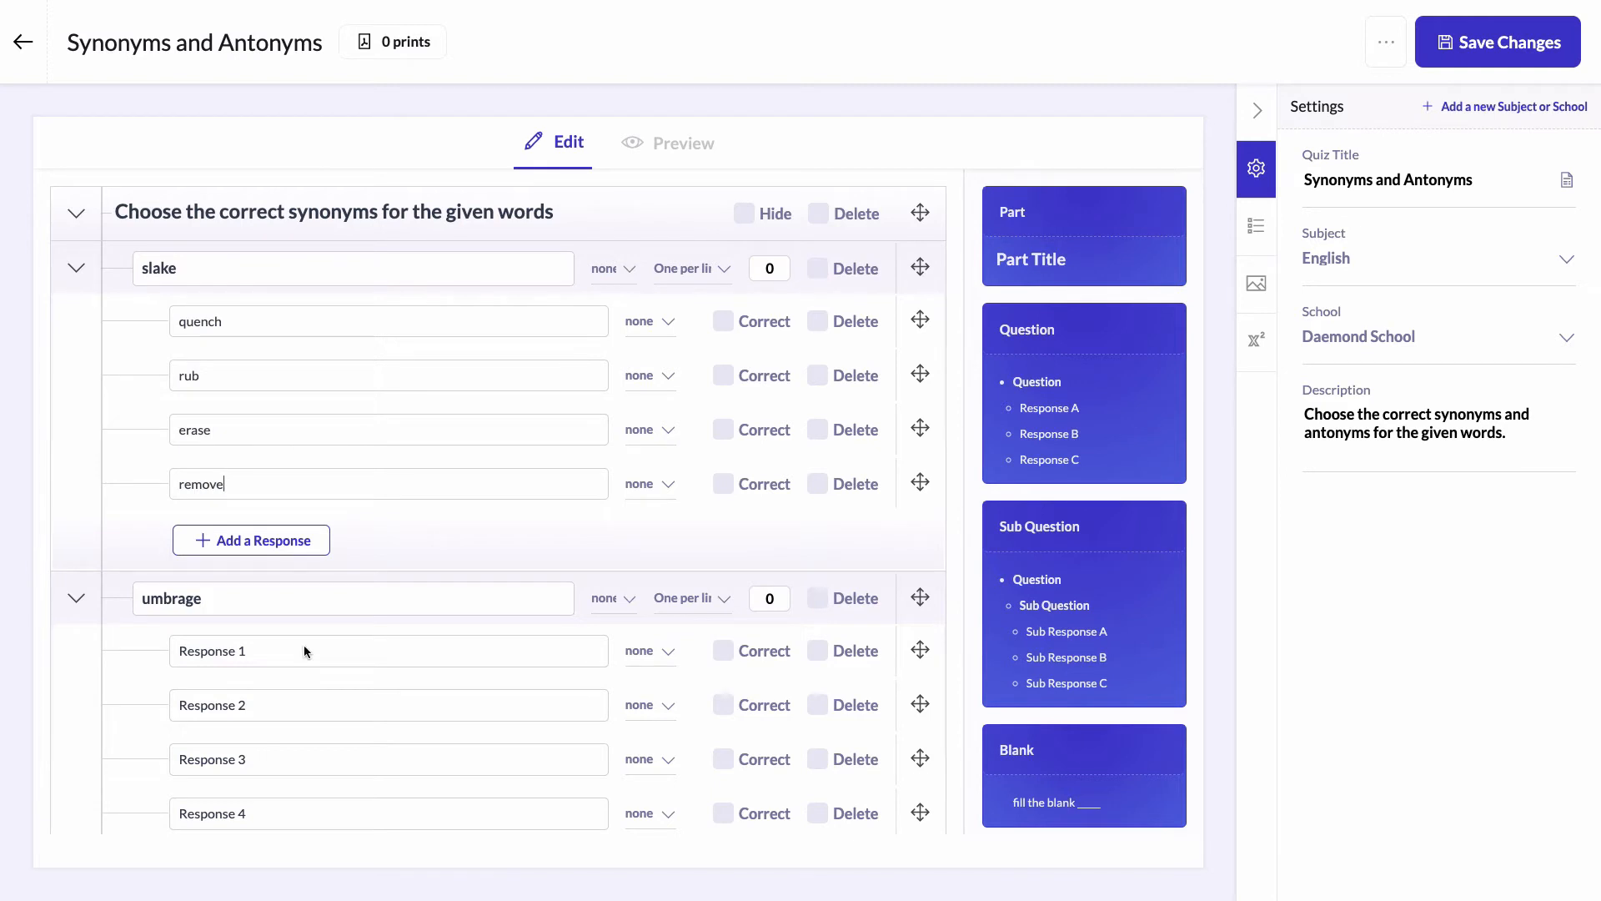
Step: Fill in the responses for "umbrage" with offence, quarrel, battle and debate
scroll(292, 552, down, 3)
triple_click(278, 409)
text(offence)
triple_click(278, 461)
text(quarrel)
triple_click(262, 518)
text(battle)
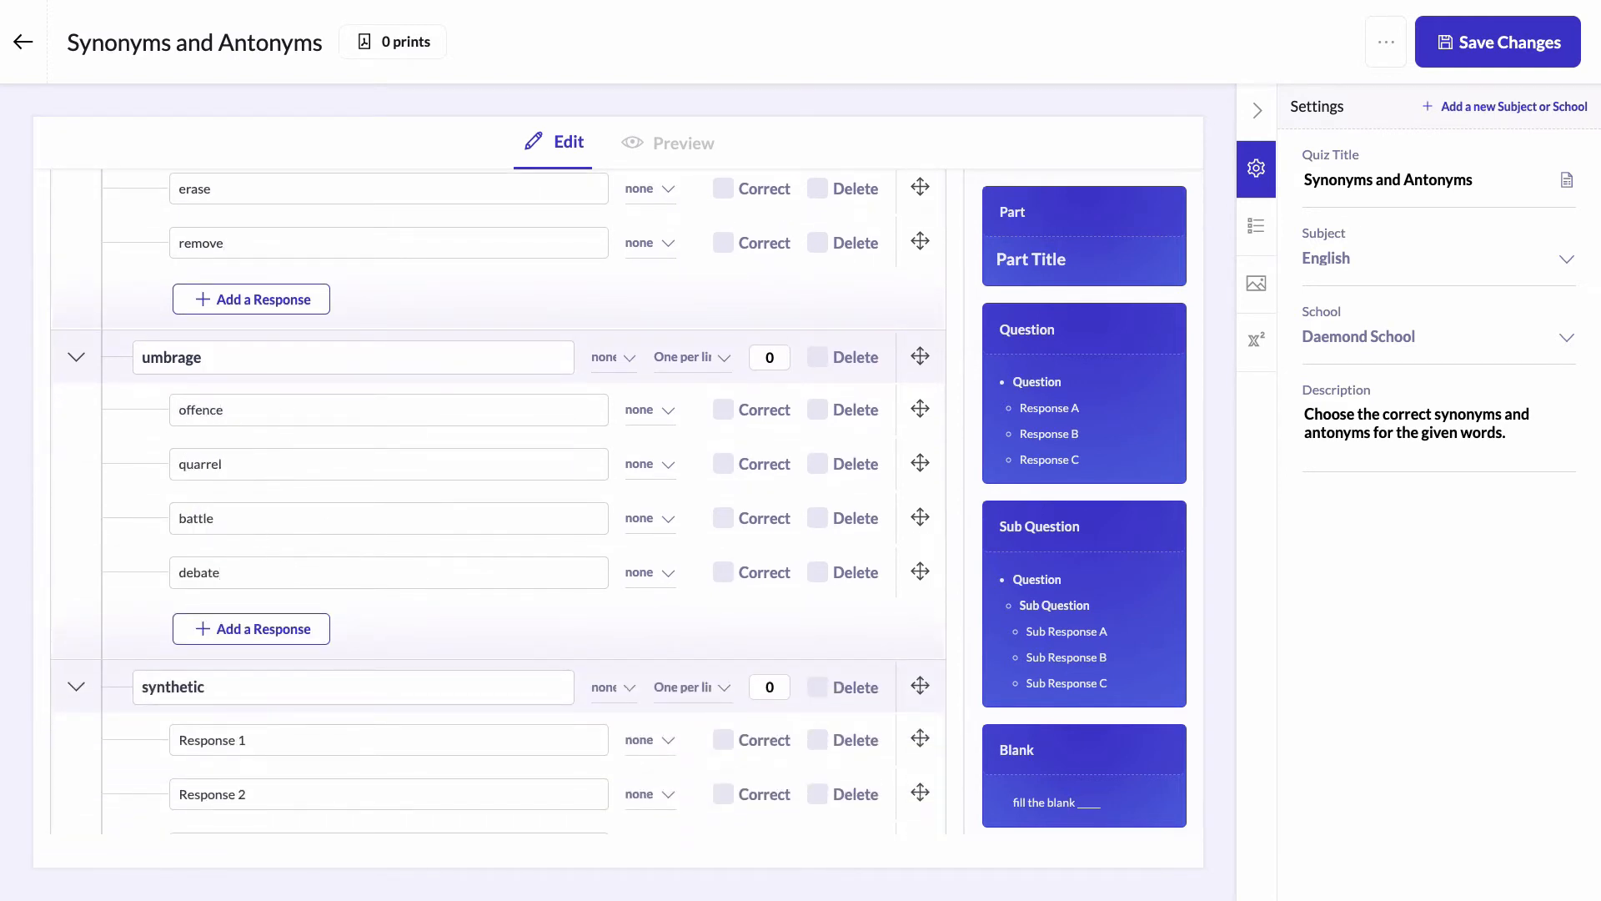
Step: Fill in the responses for "synthetic" with scientific, superficial, artificial and fake
scroll(242, 475, down, 3)
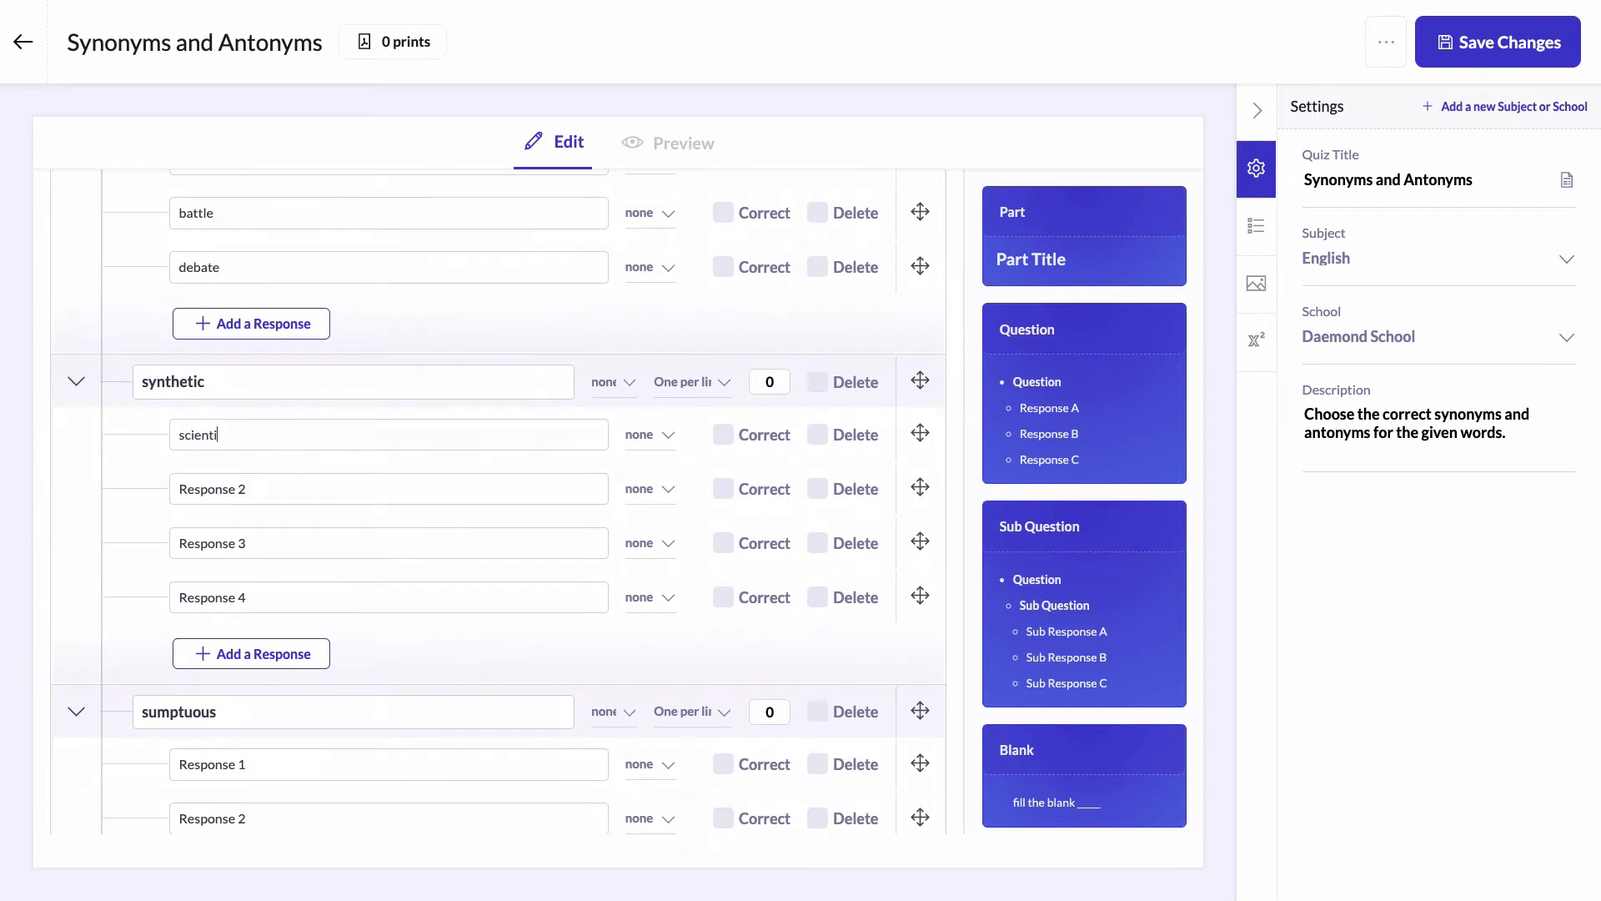
triple_click(282, 489)
text(superficial)
triple_click(286, 544)
text(artificial)
triple_click(283, 598)
text(fake)
Step: Fill in the responses for "sumptuous" with luxurious, delirious, perilous and gorgeous
scroll(283, 594, down, 3)
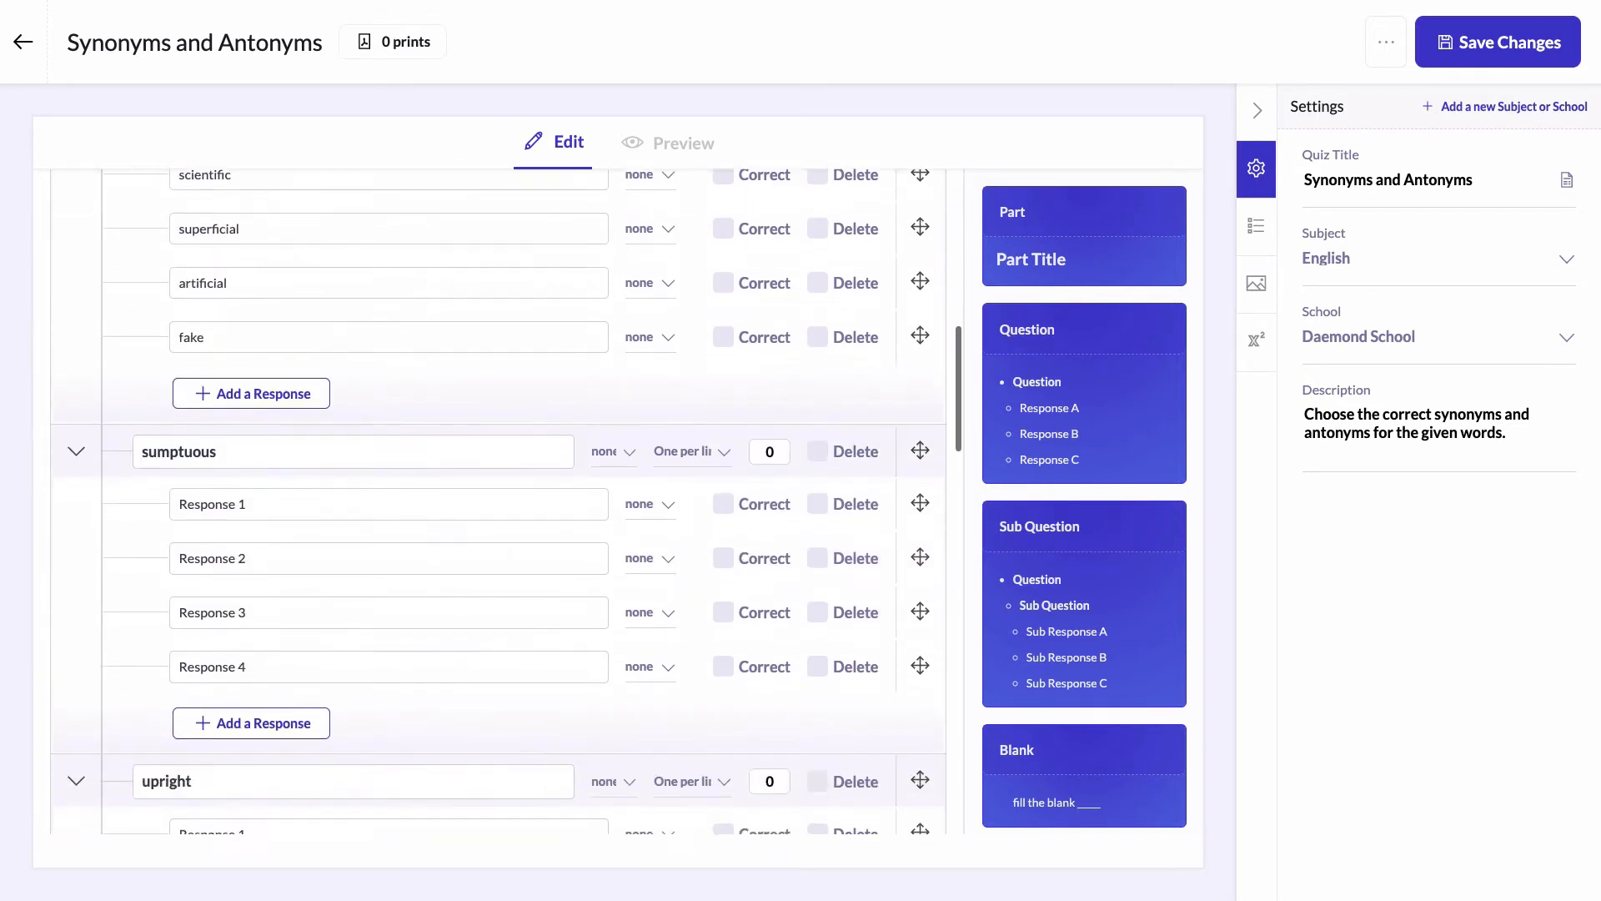
triple_click(258, 492)
text(luxurious)
triple_click(265, 544)
text(delirious)
triple_click(267, 600)
text(perilous)
triple_click(269, 654)
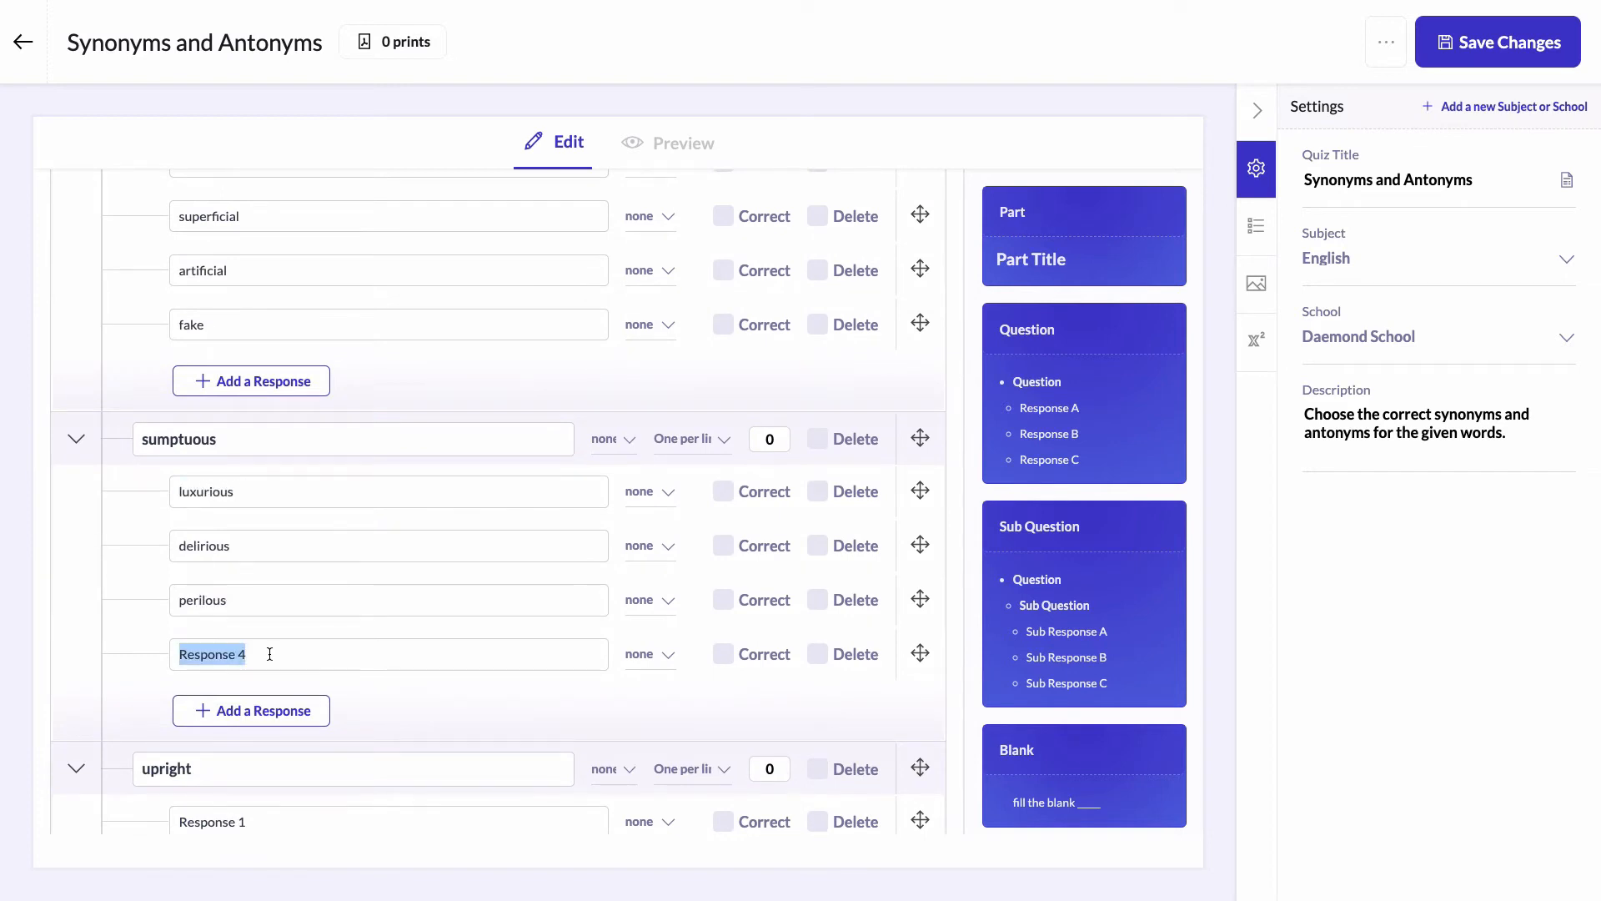
text(gorgeous)
Step: Fill in the responses for "upright" with humble, horizontal, suprime and honorable, and save the quiz
scroll(290, 668, down, 3)
triple_click(250, 548)
text(humble)
triple_click(250, 603)
text(horizontal)
triple_click(250, 657)
text(suprime)
triple_click(258, 710)
text(honorable)
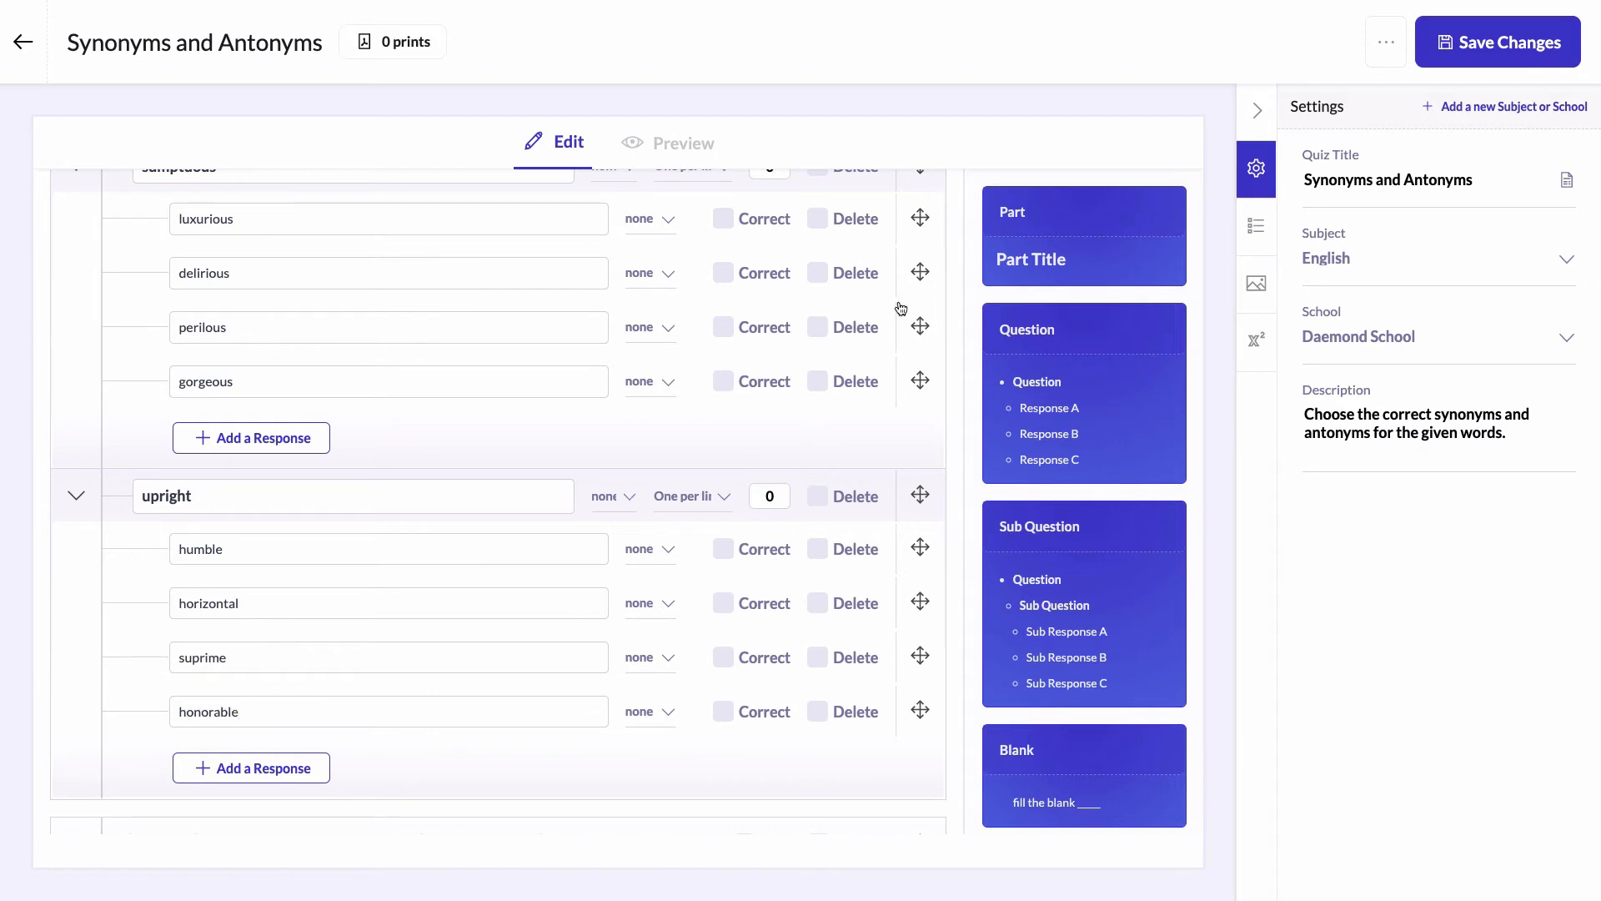
click(1464, 56)
Step: Fill in the antonym questions mutation, expound, retain, heartfelt and dogmatic with four responses each, and save the quiz
scroll(286, 598, down, 6)
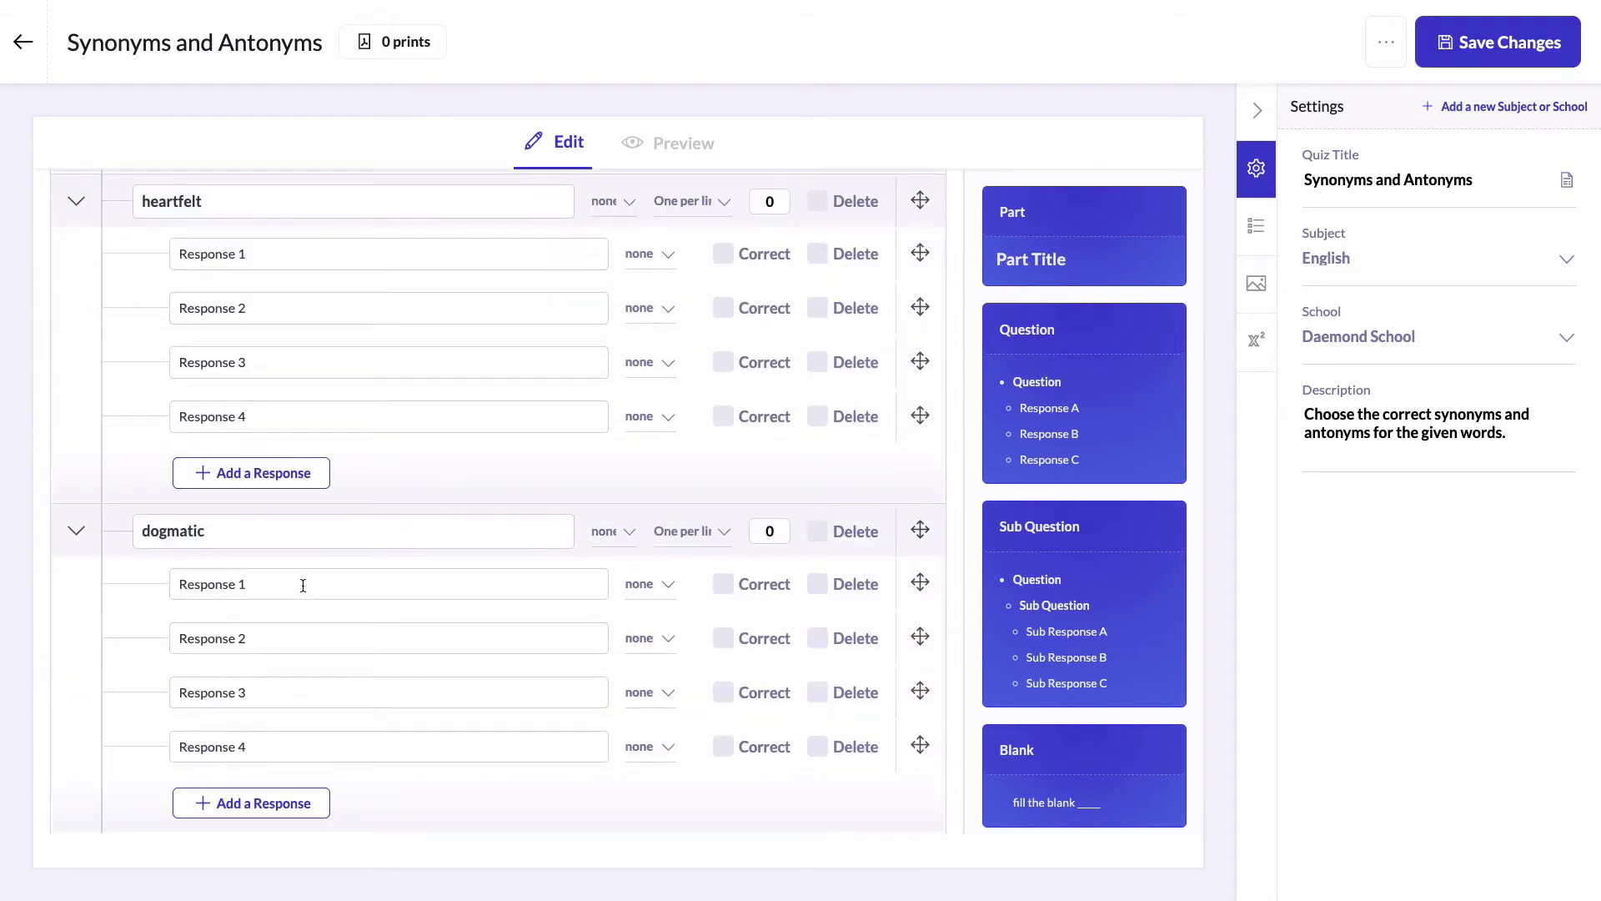
scroll(302, 584, up, 10)
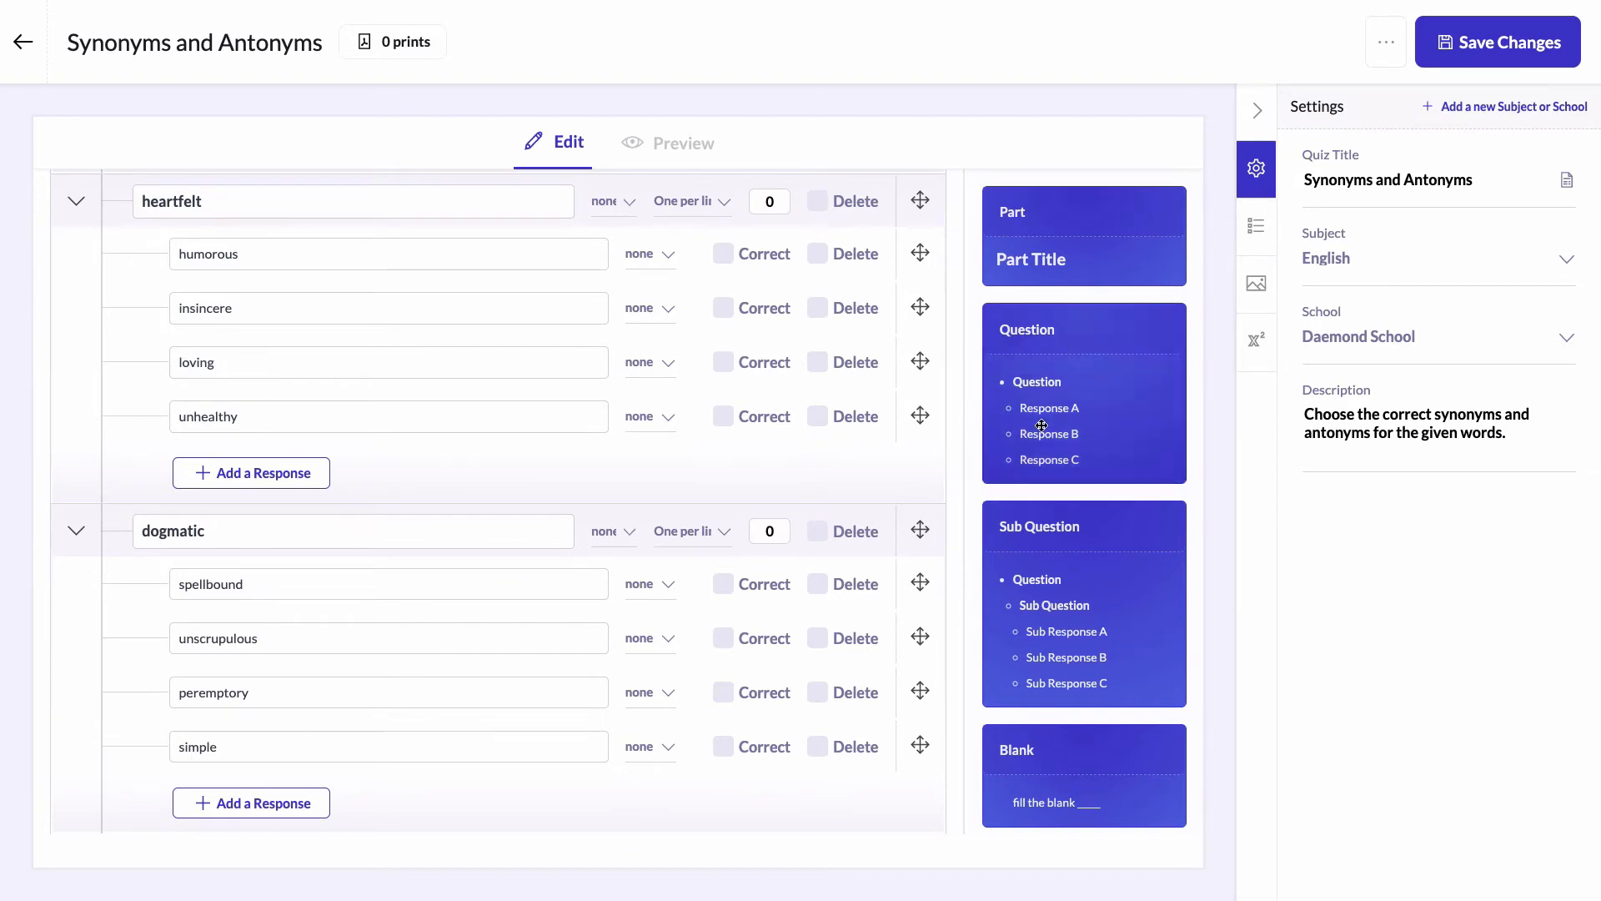
click(1473, 59)
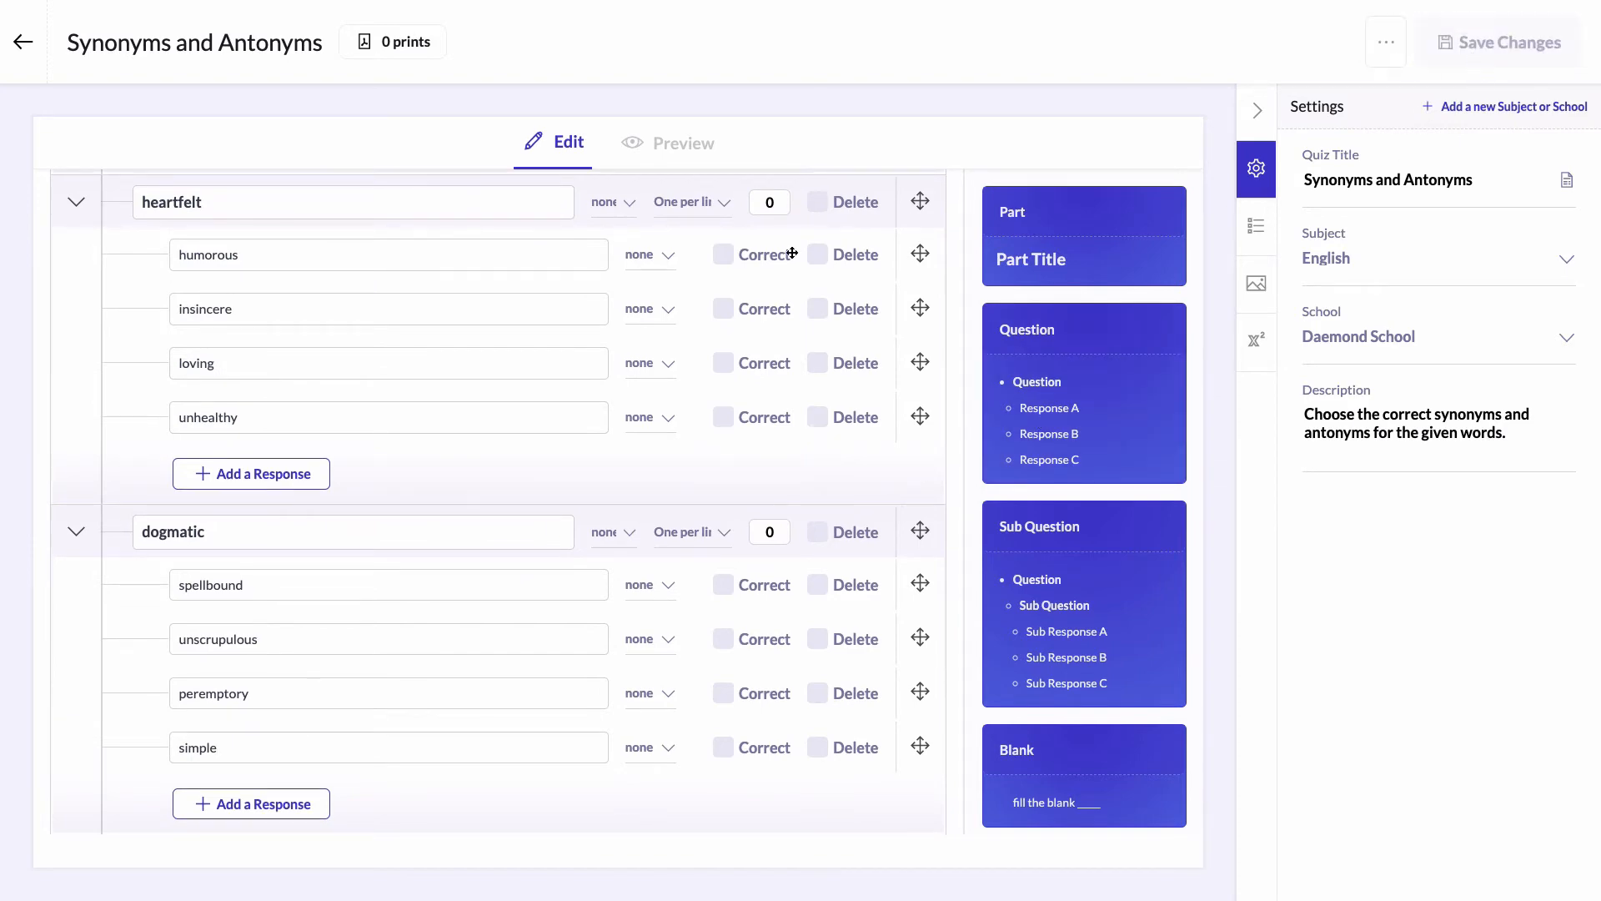
Step: Mark quench, offence, artificial, luxurious and honorable as the correct responses in the synonyms part
scroll(584, 289, up, 8)
scroll(584, 289, up, 10)
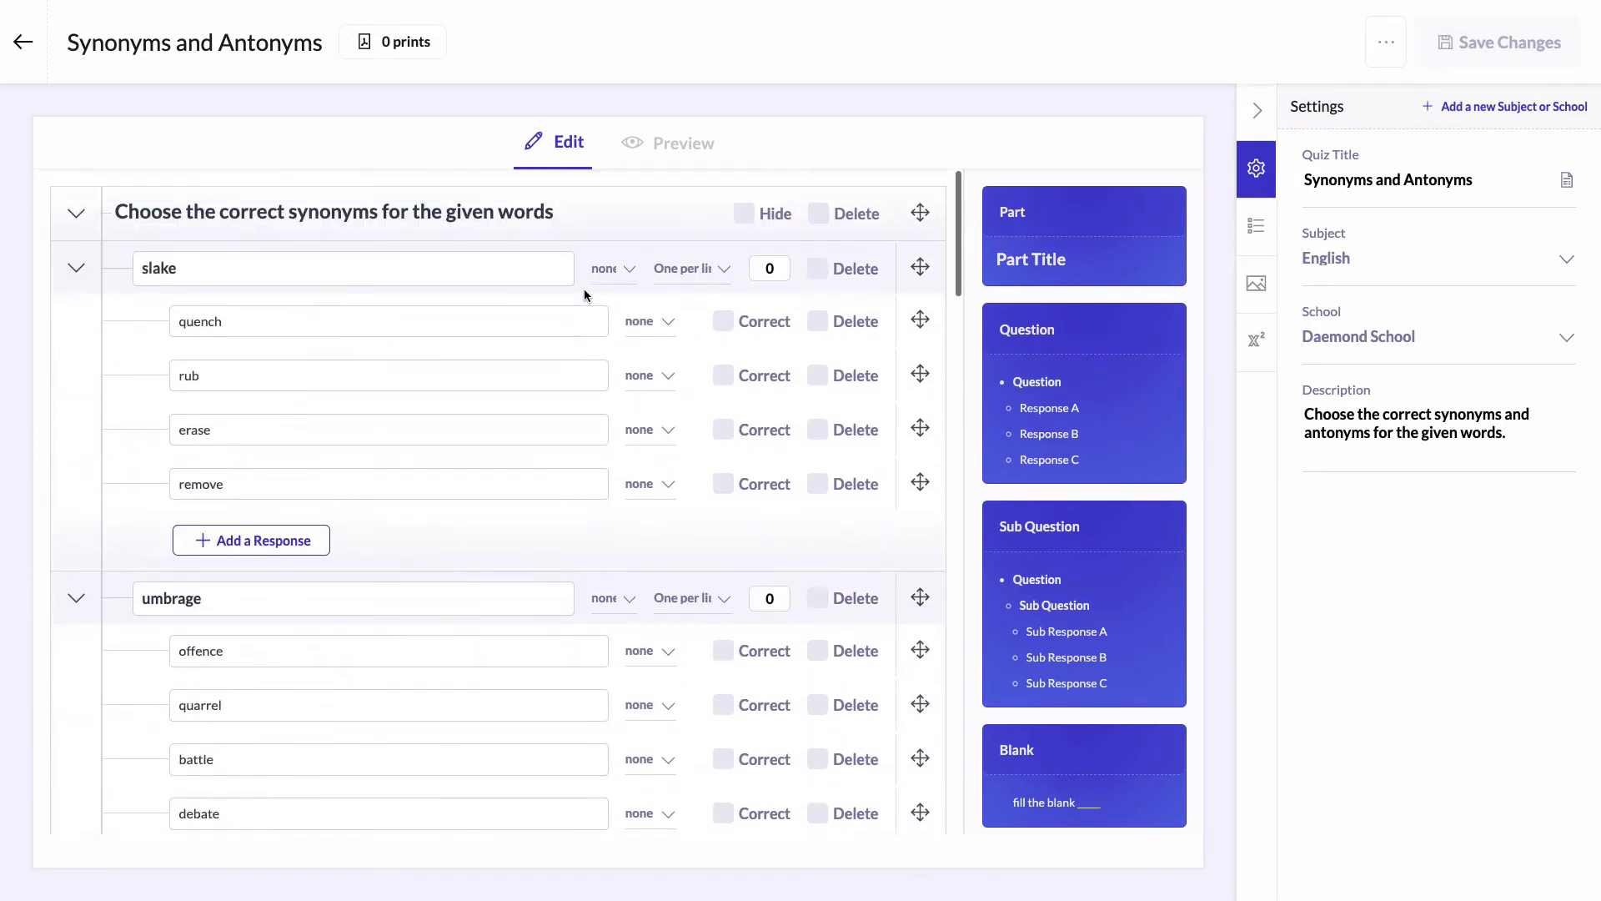
click(739, 331)
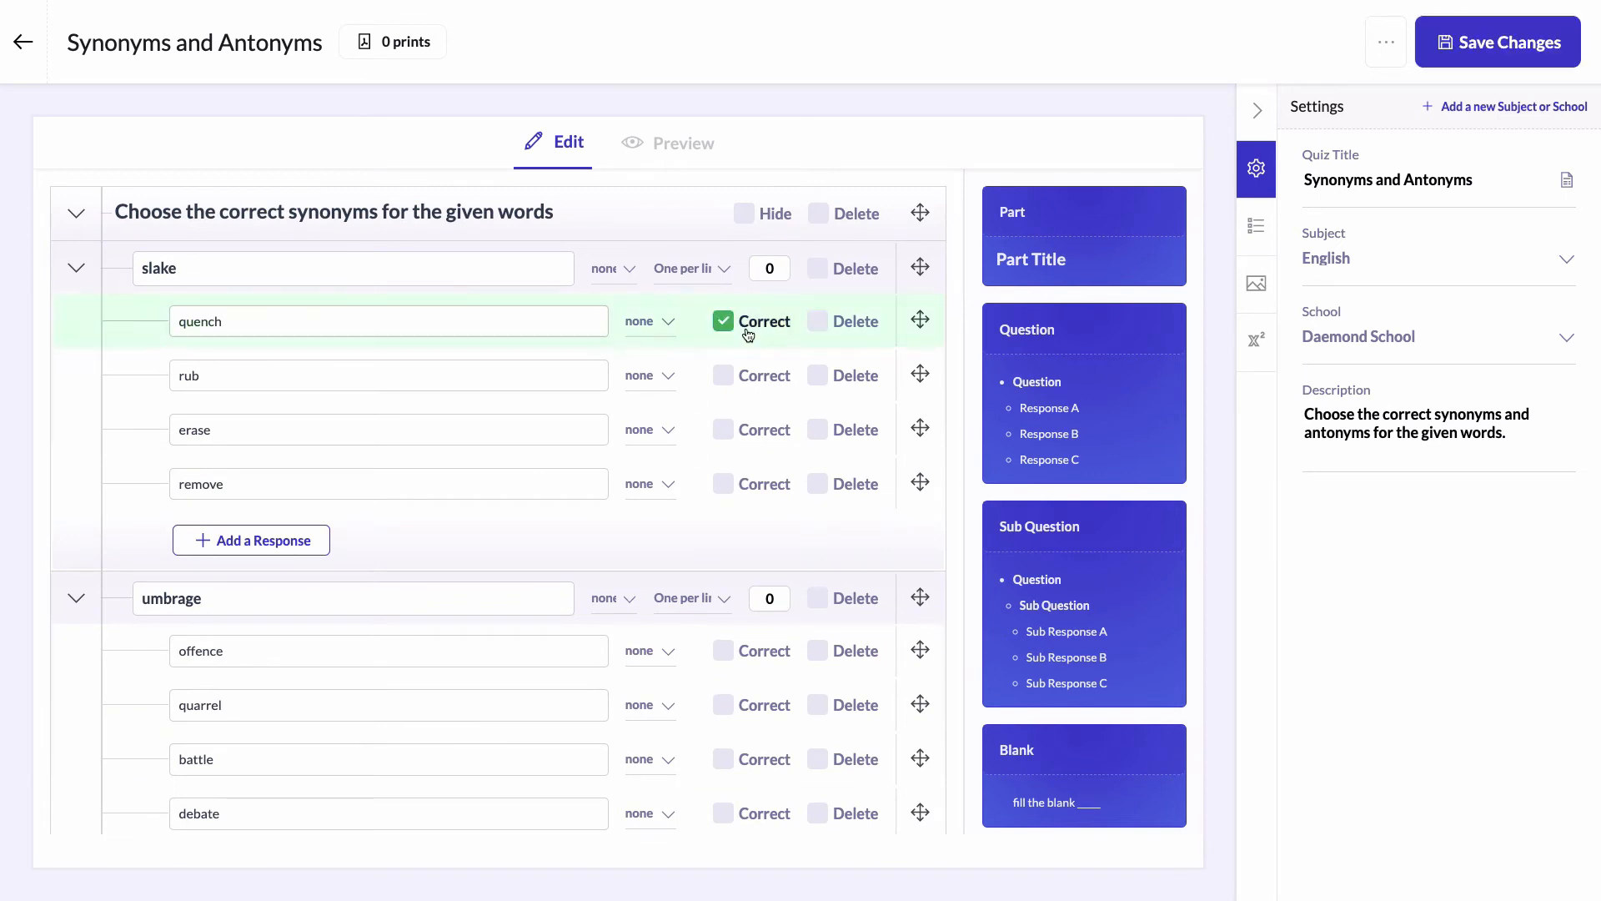
scroll(596, 503, down, 4)
click(757, 325)
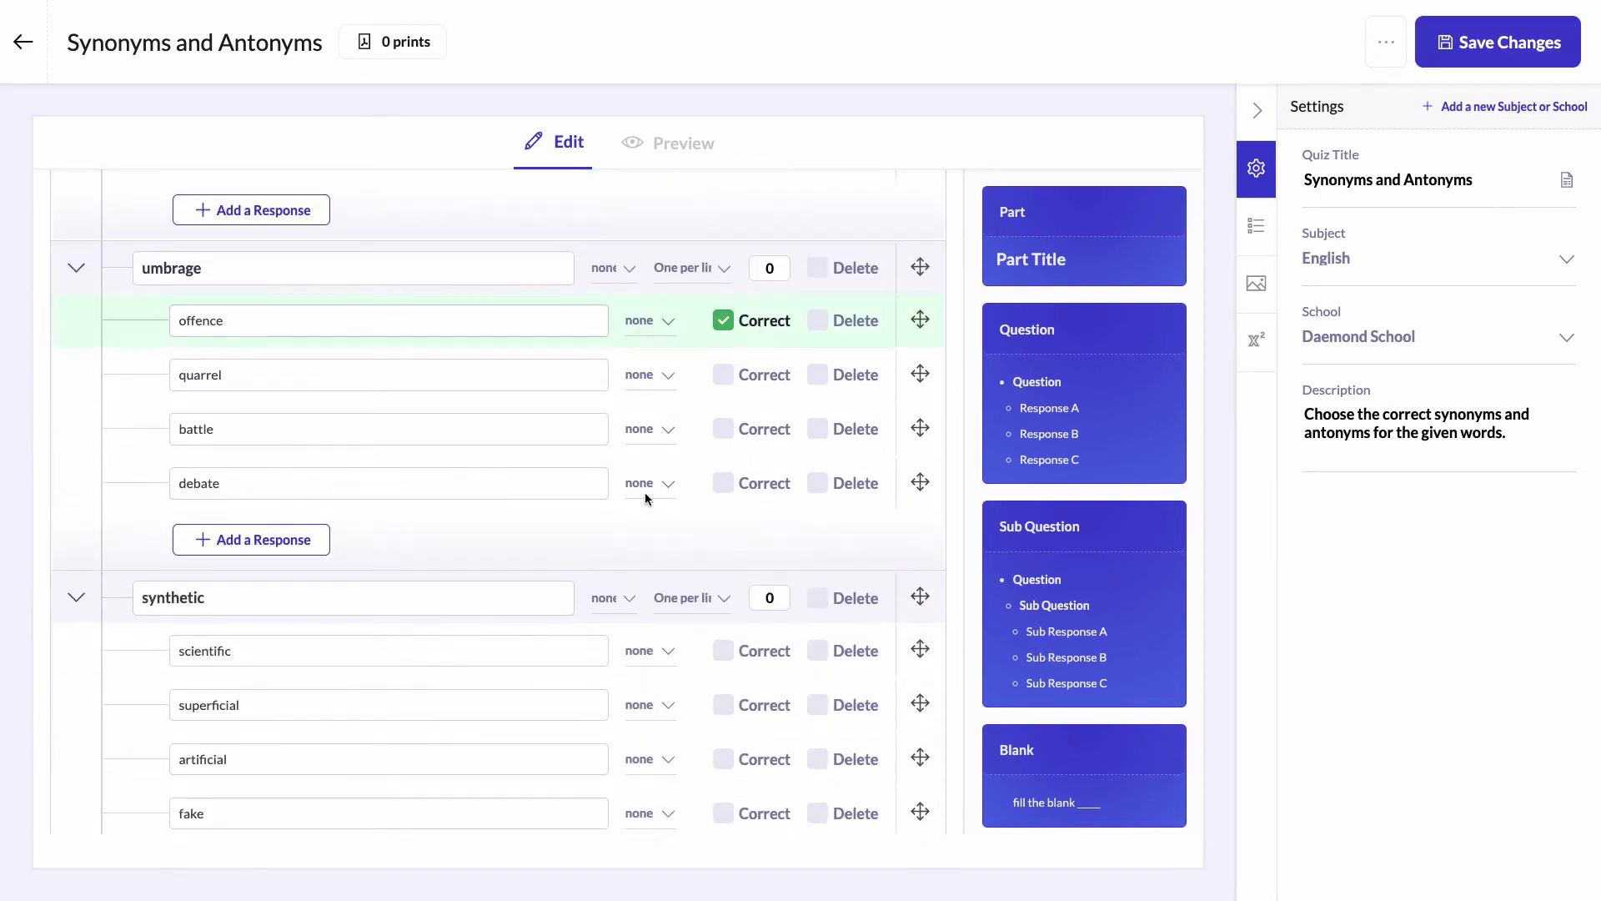
scroll(675, 439, down, 3)
click(744, 482)
scroll(504, 603, down, 4)
click(753, 412)
scroll(543, 591, down, 4)
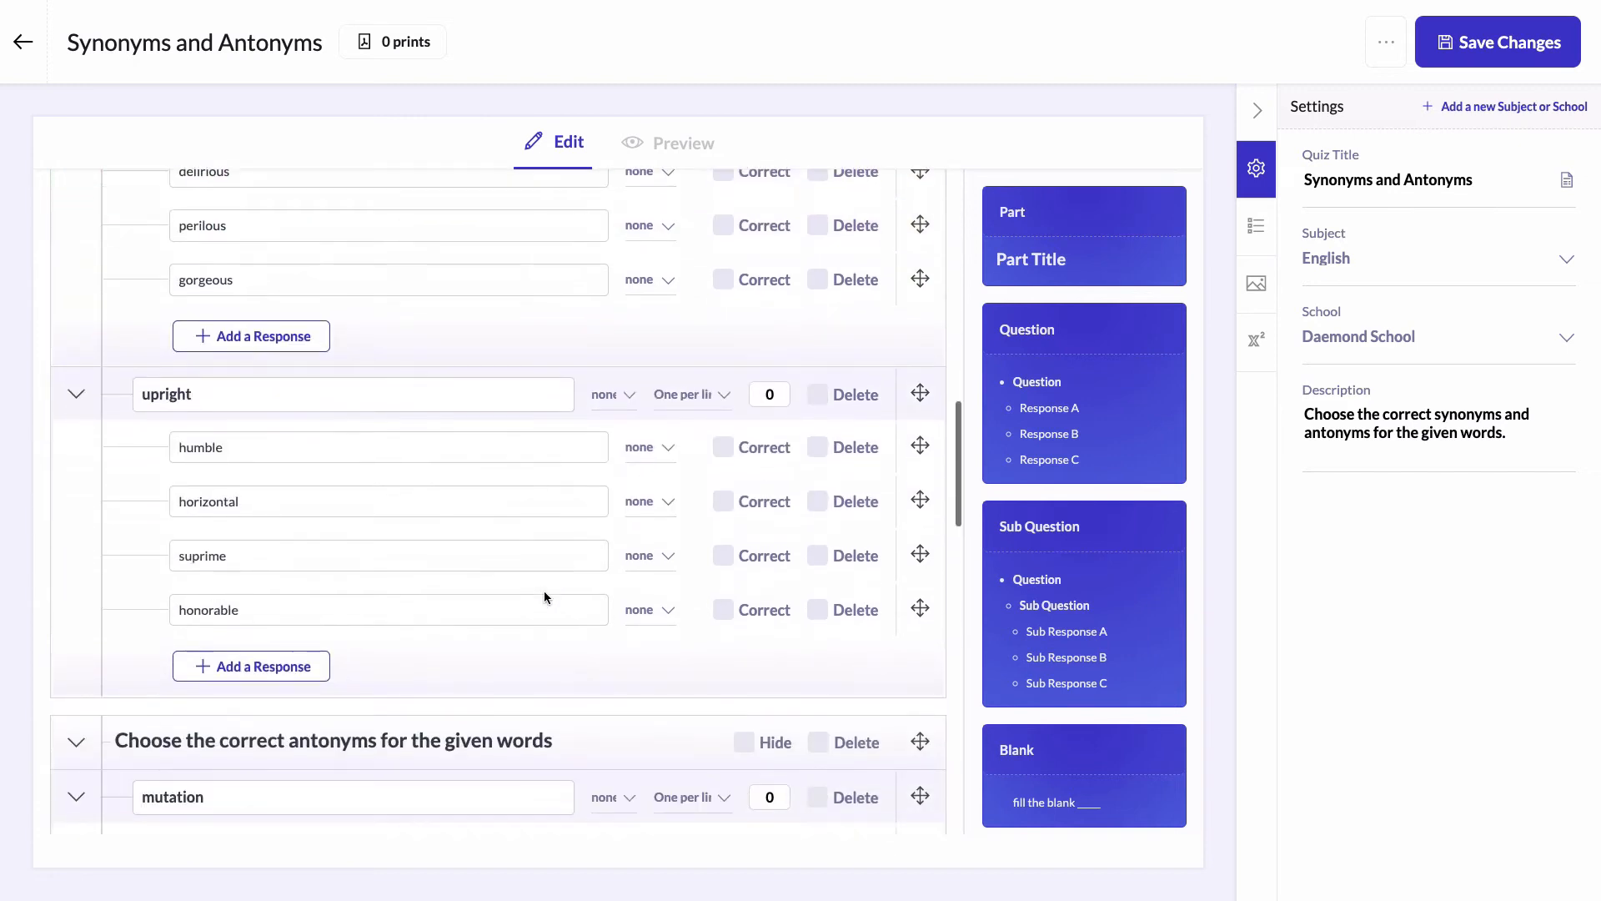
click(766, 617)
Step: Mark one correct response per antonym question, including discard for retain, insincere for heartfelt and unscrupulous for dogmatic, and save the quiz
scroll(767, 620, down, 5)
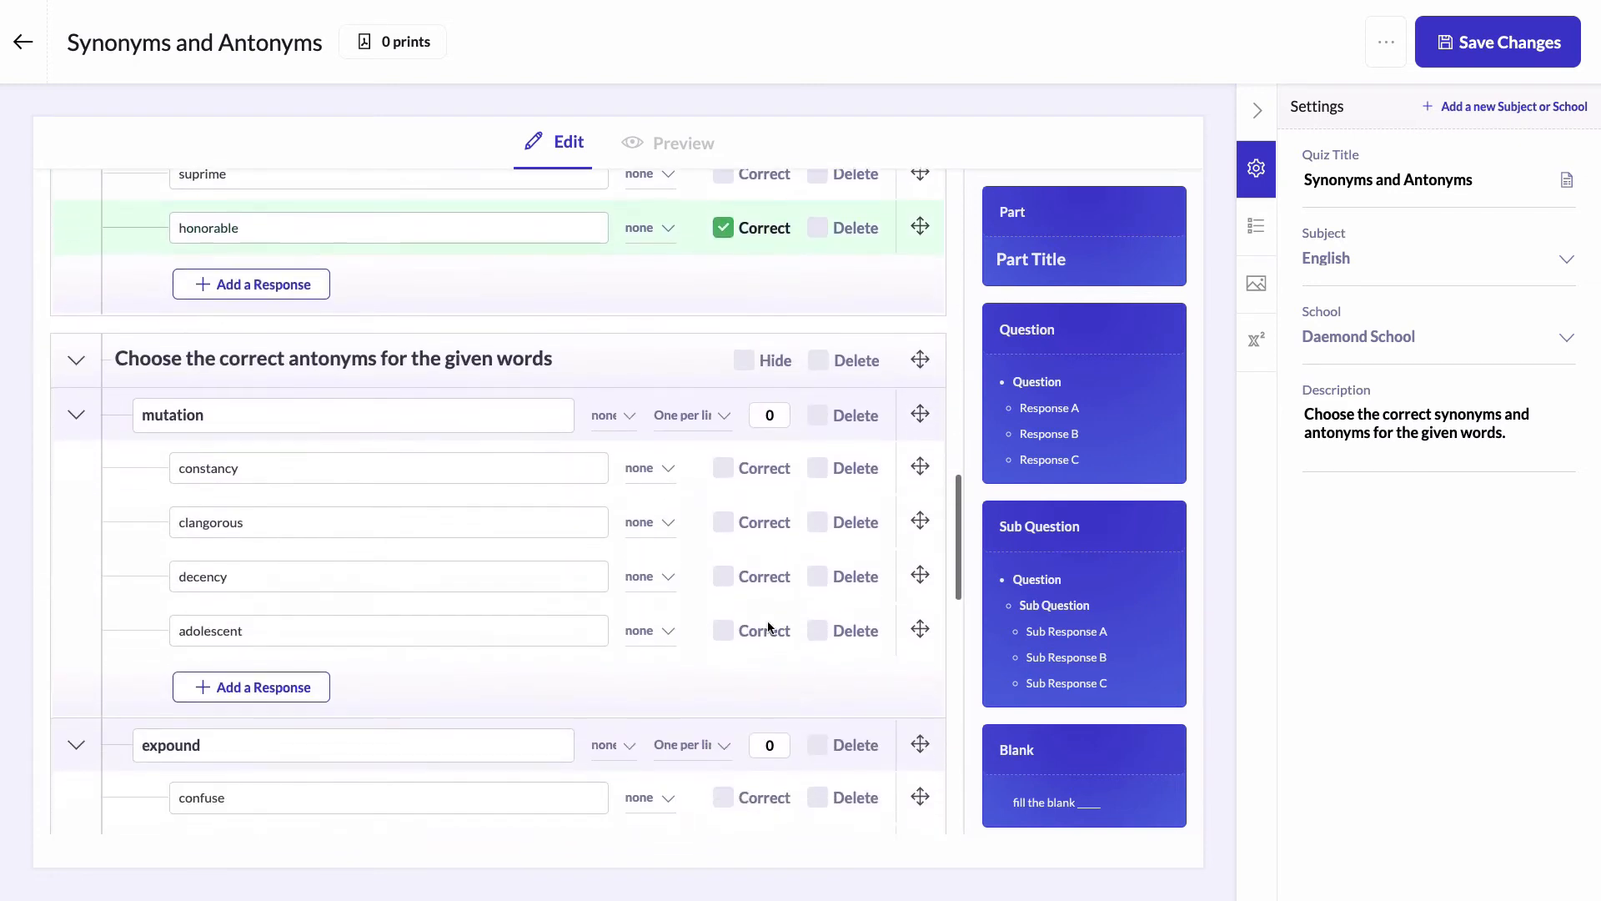
click(758, 446)
scroll(694, 534, down, 5)
click(753, 411)
scroll(730, 484, down, 2)
scroll(734, 475, down, 1)
click(744, 440)
scroll(717, 500, down, 4)
click(761, 497)
scroll(756, 505, down, 2)
click(753, 639)
click(1466, 48)
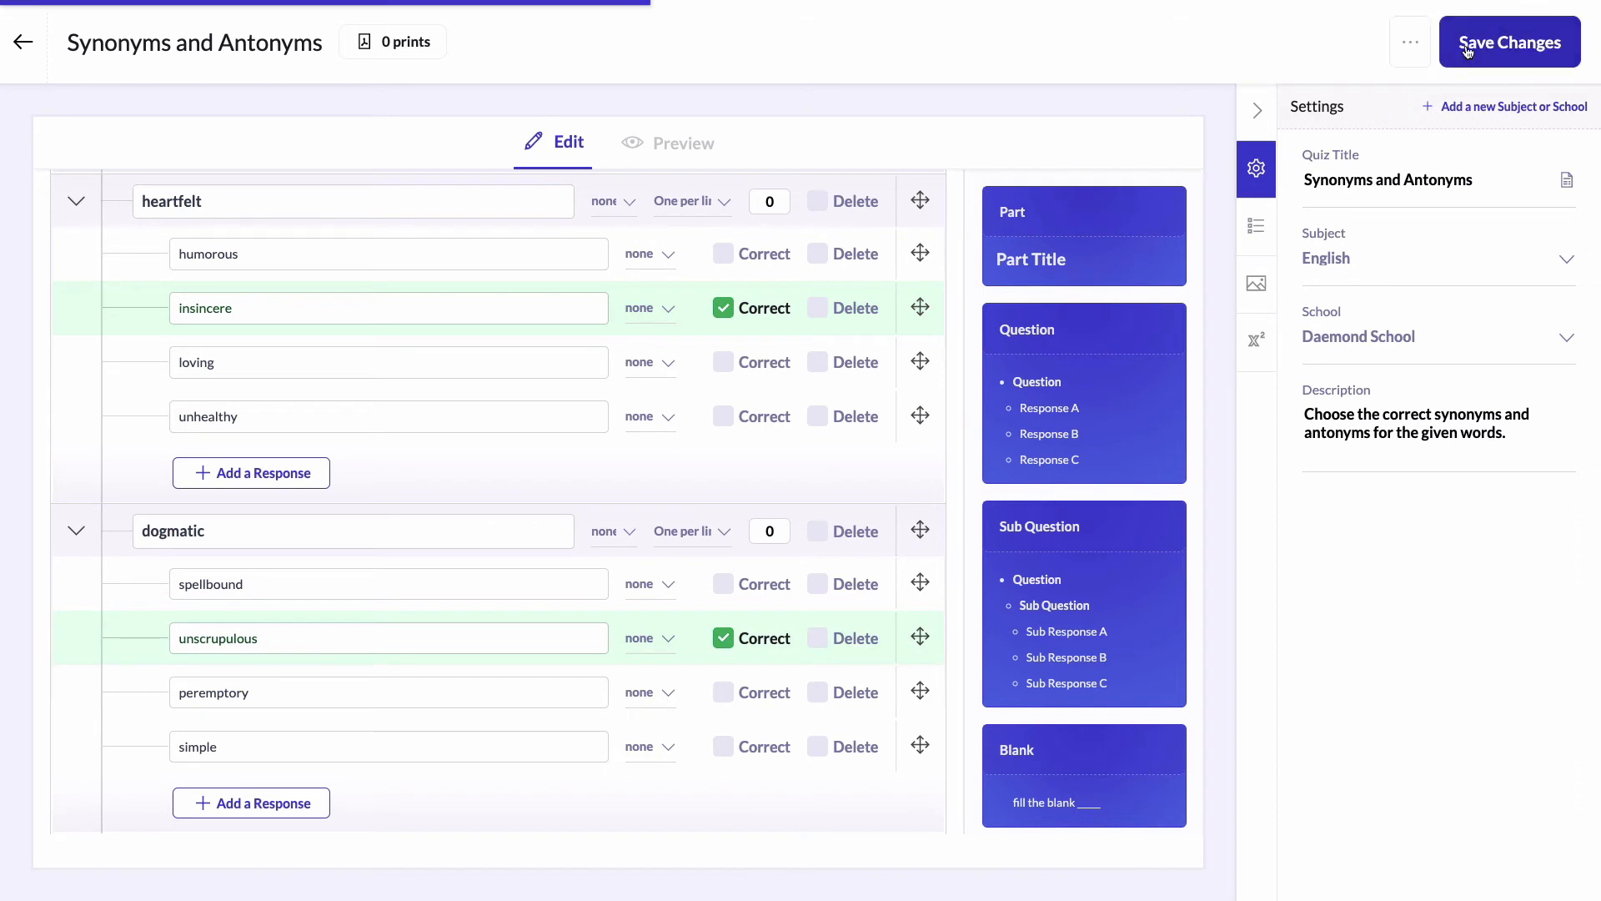
Step: Preview the quiz with correct answers shown and check the highlighted responses in both parts
click(696, 149)
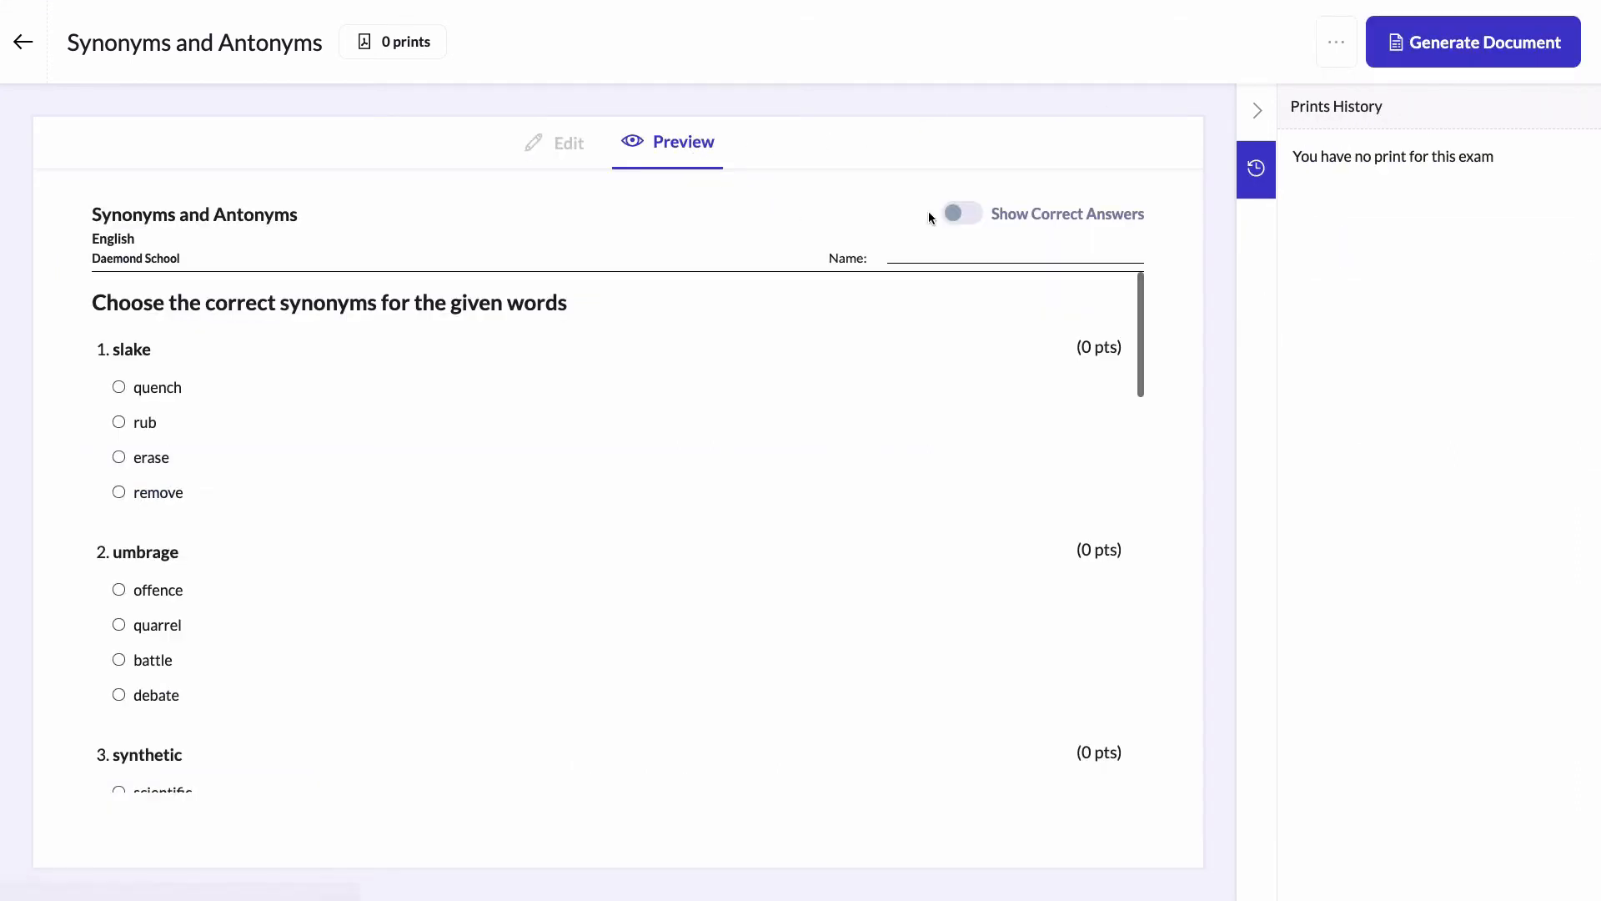
click(970, 214)
scroll(554, 500, down, 10)
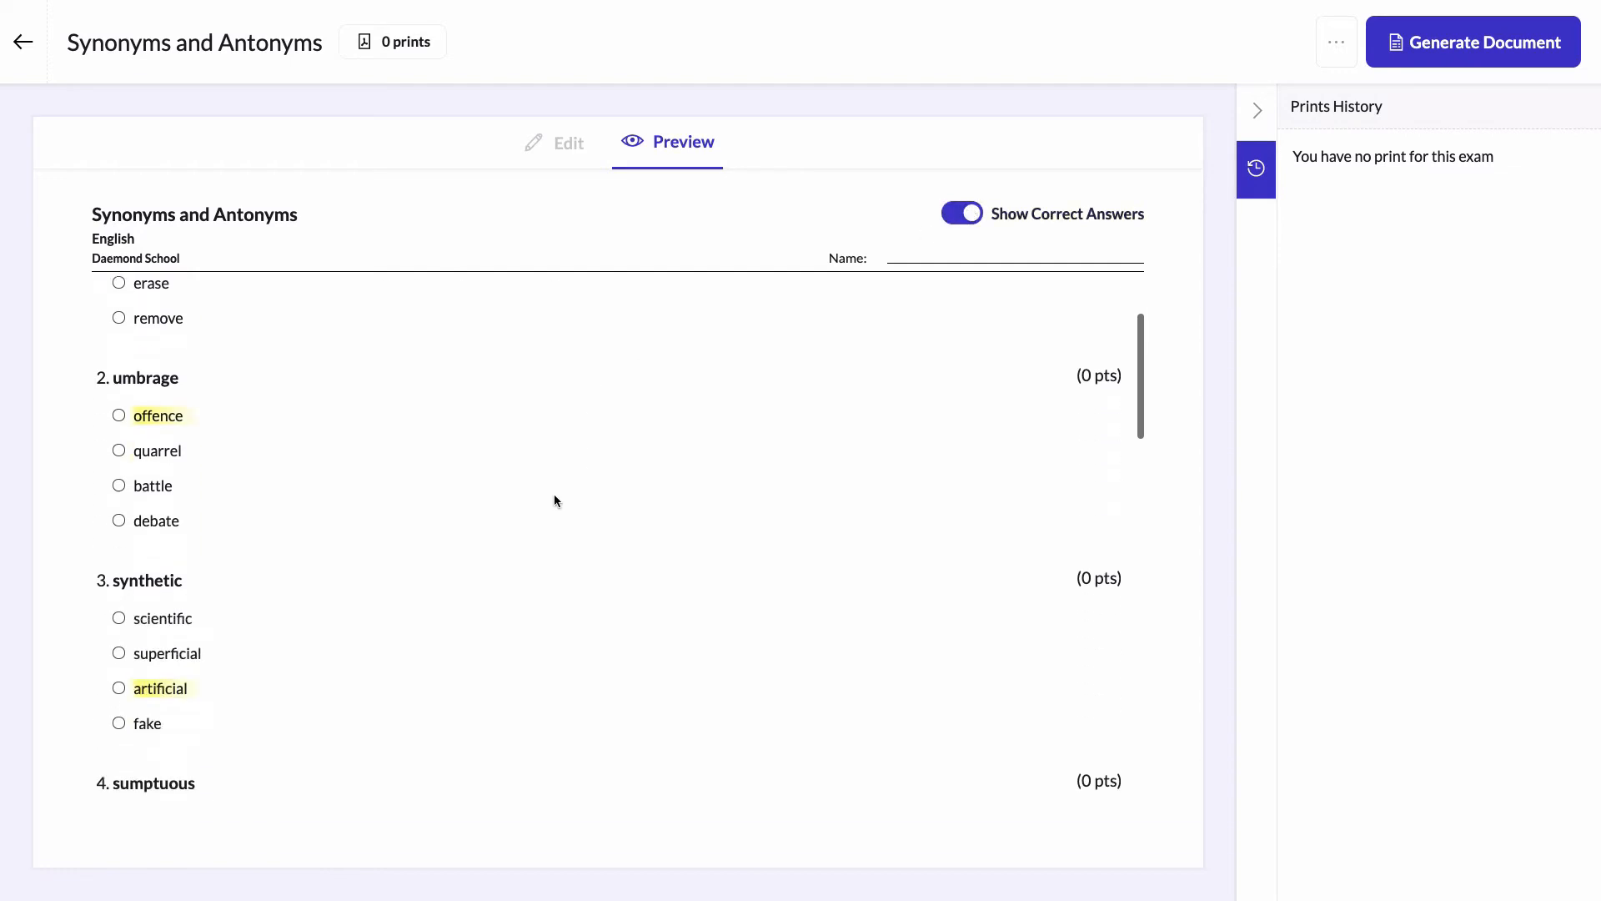
scroll(554, 500, down, 10)
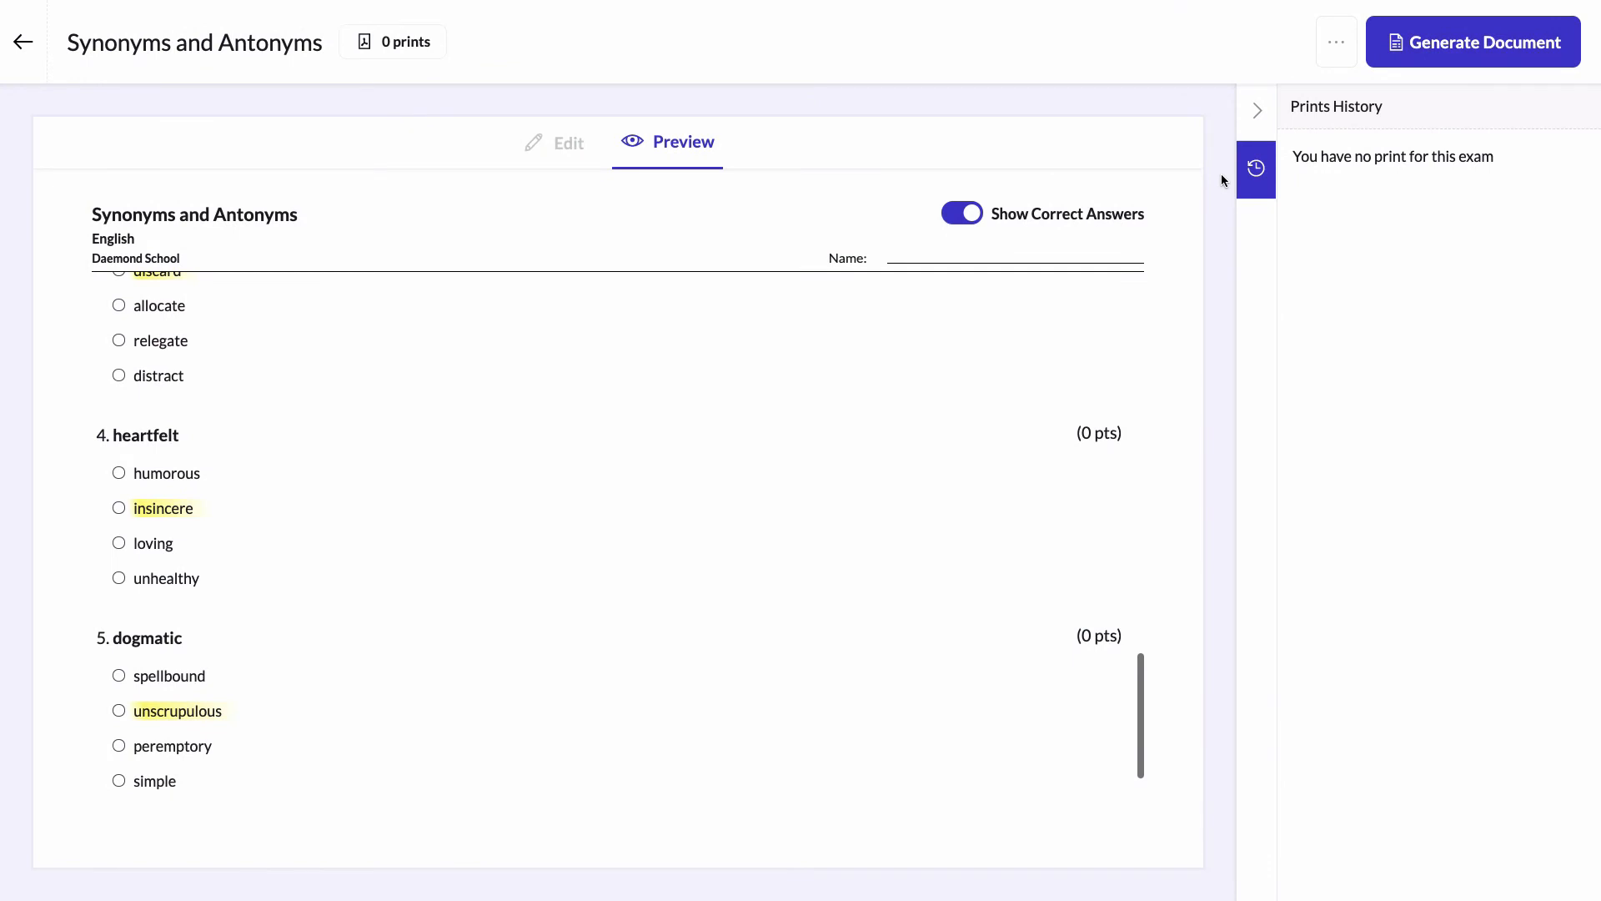
Step: Set up the quiz document for 10 copies with shuffled questions, shuffled responses and QR codes for the correction system
click(1444, 43)
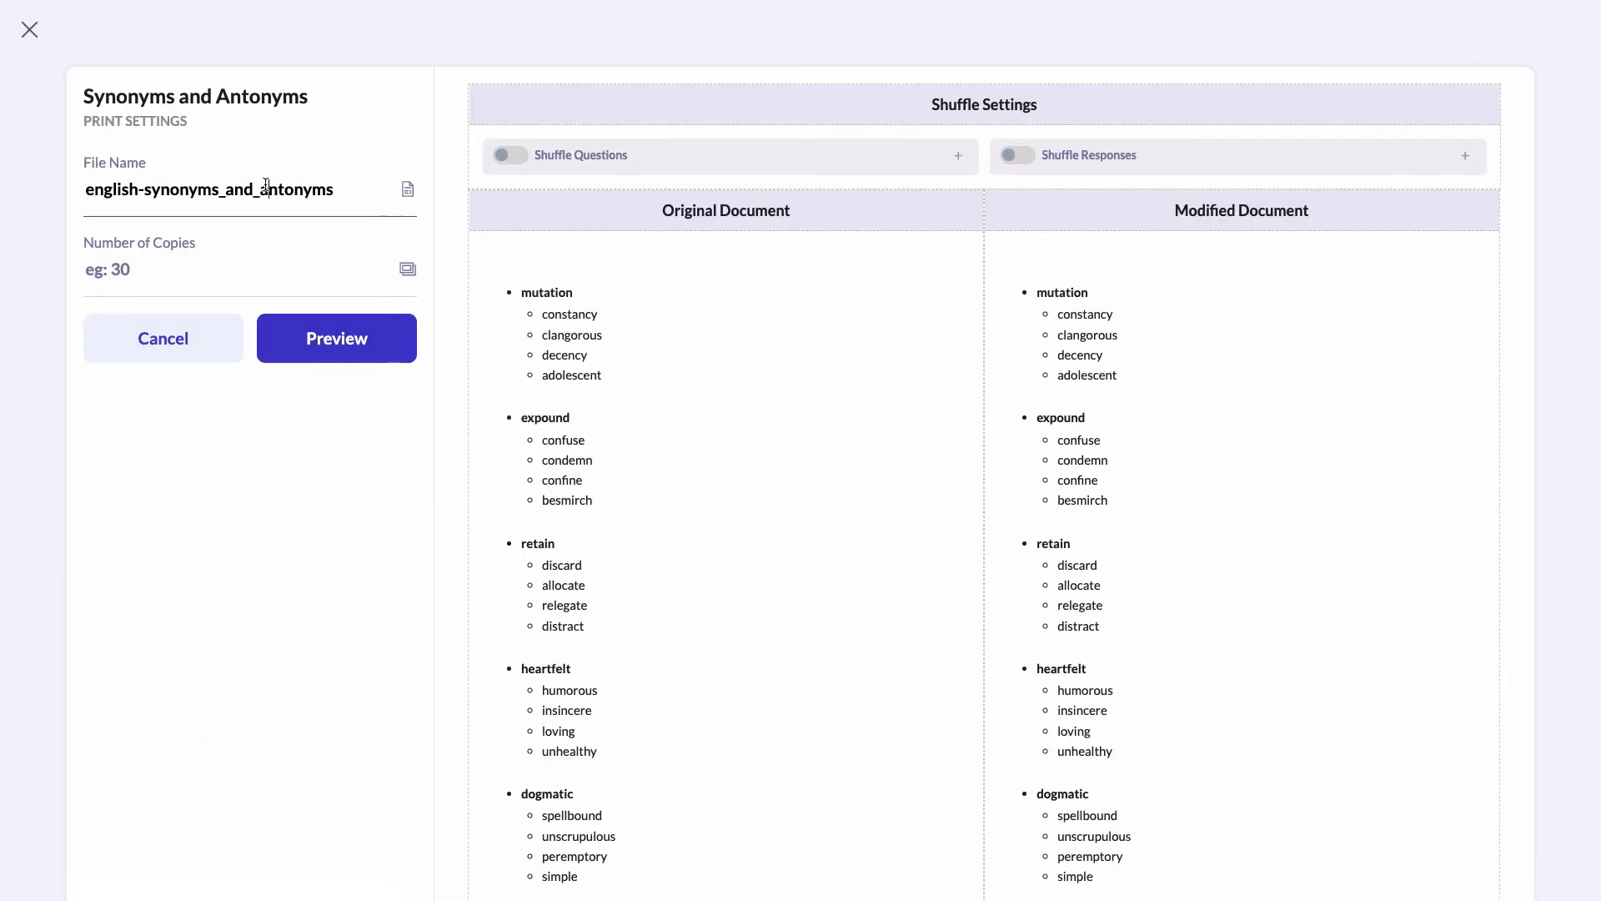
triple_click(339, 194)
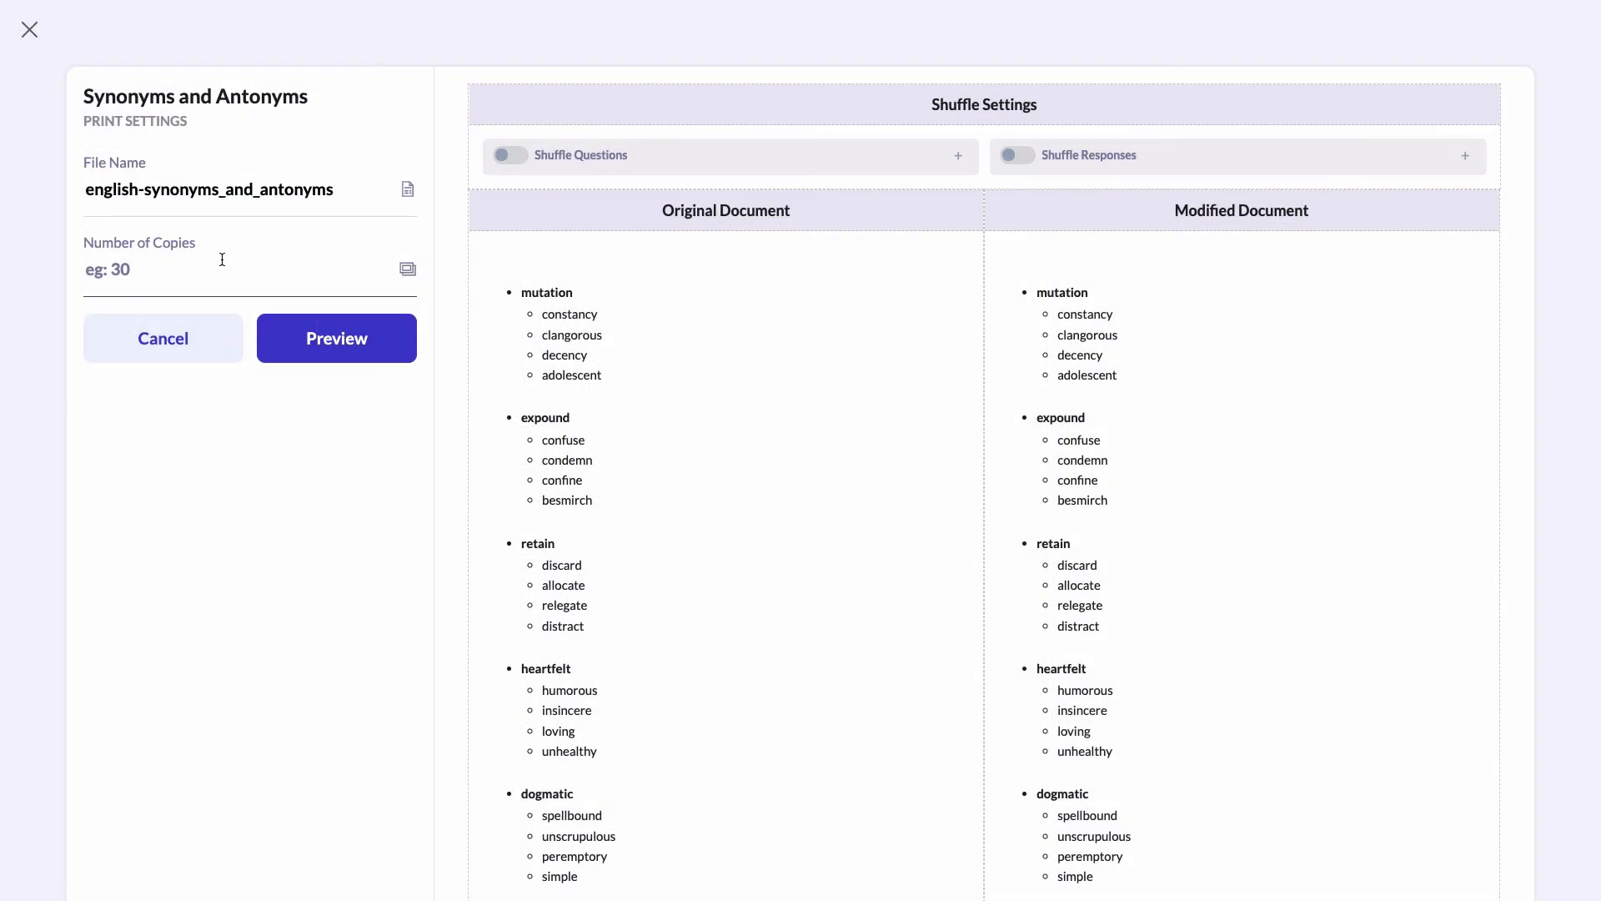
text(10)
click(581, 158)
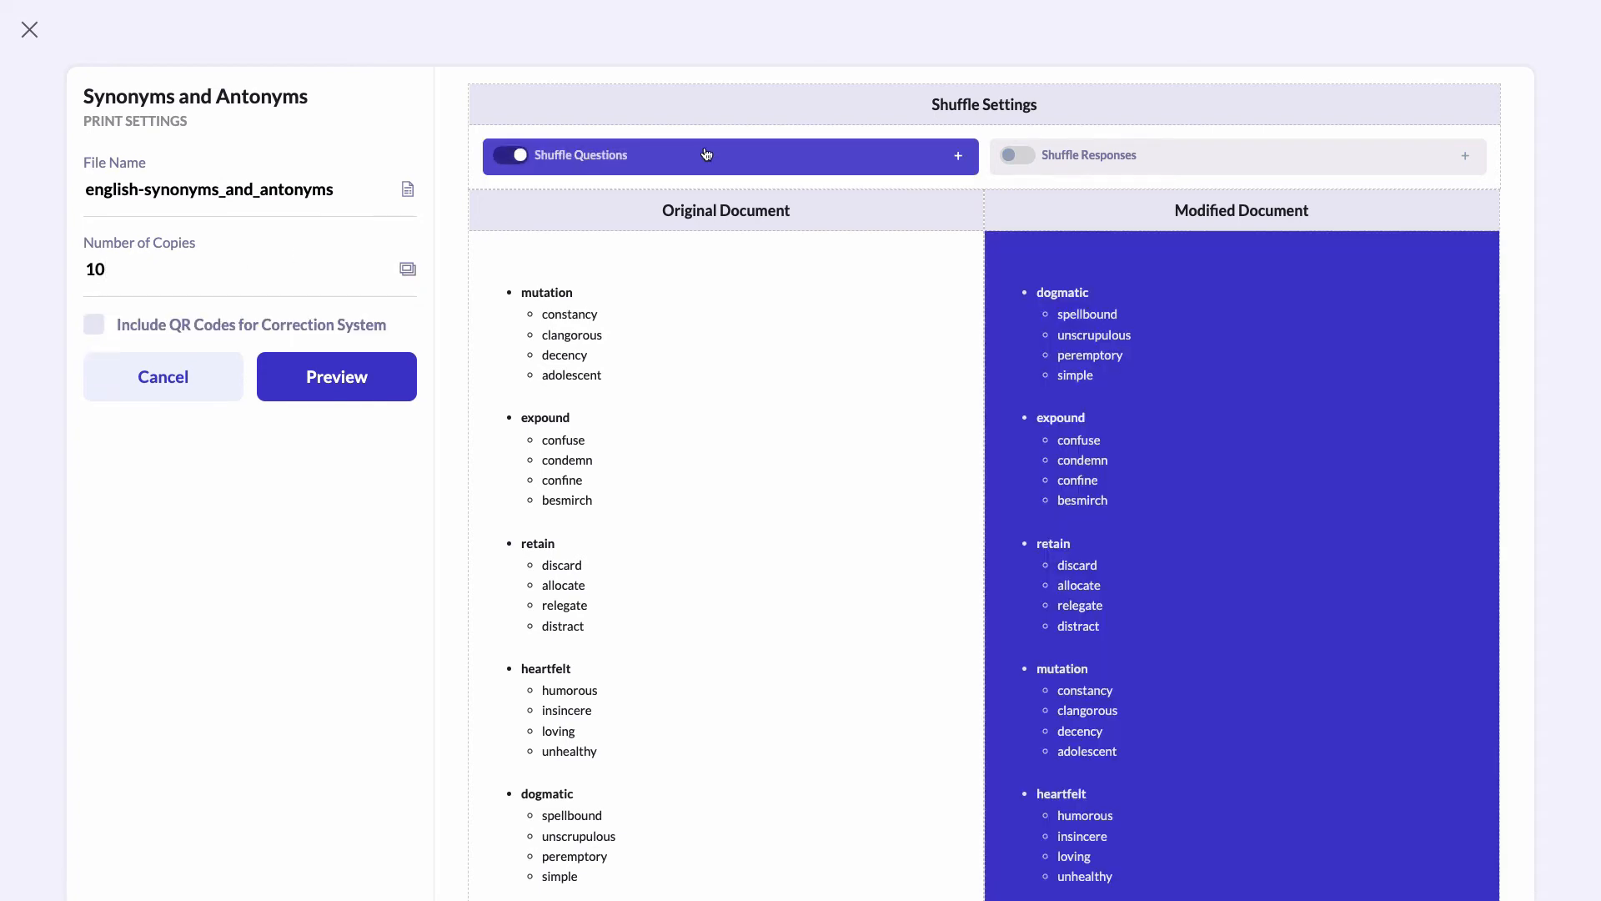
click(1097, 157)
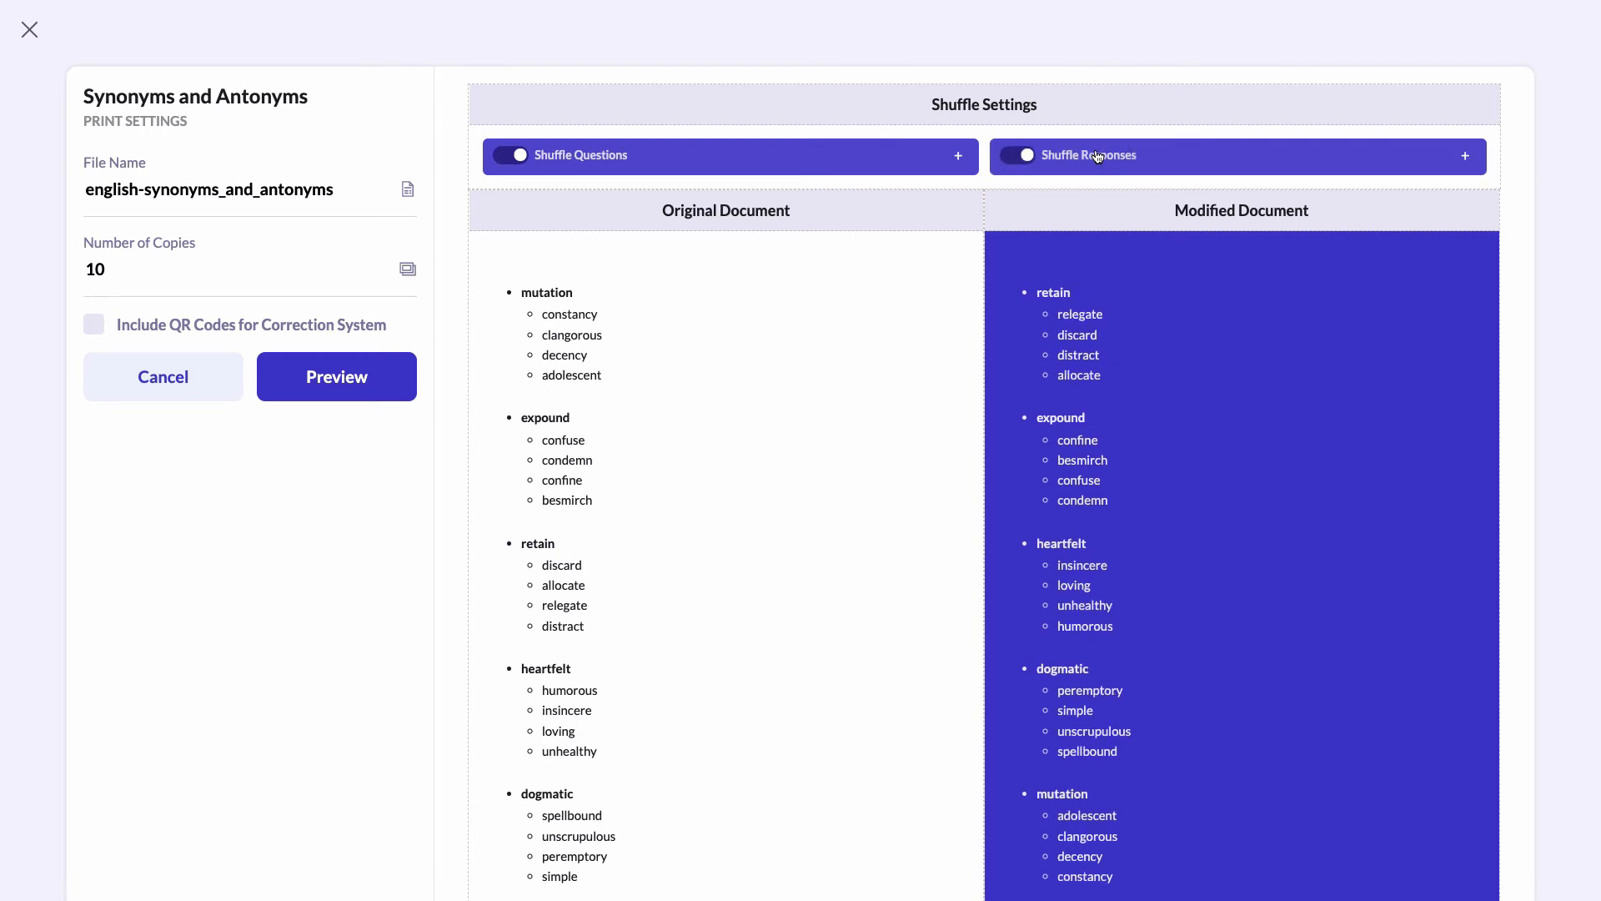
click(95, 325)
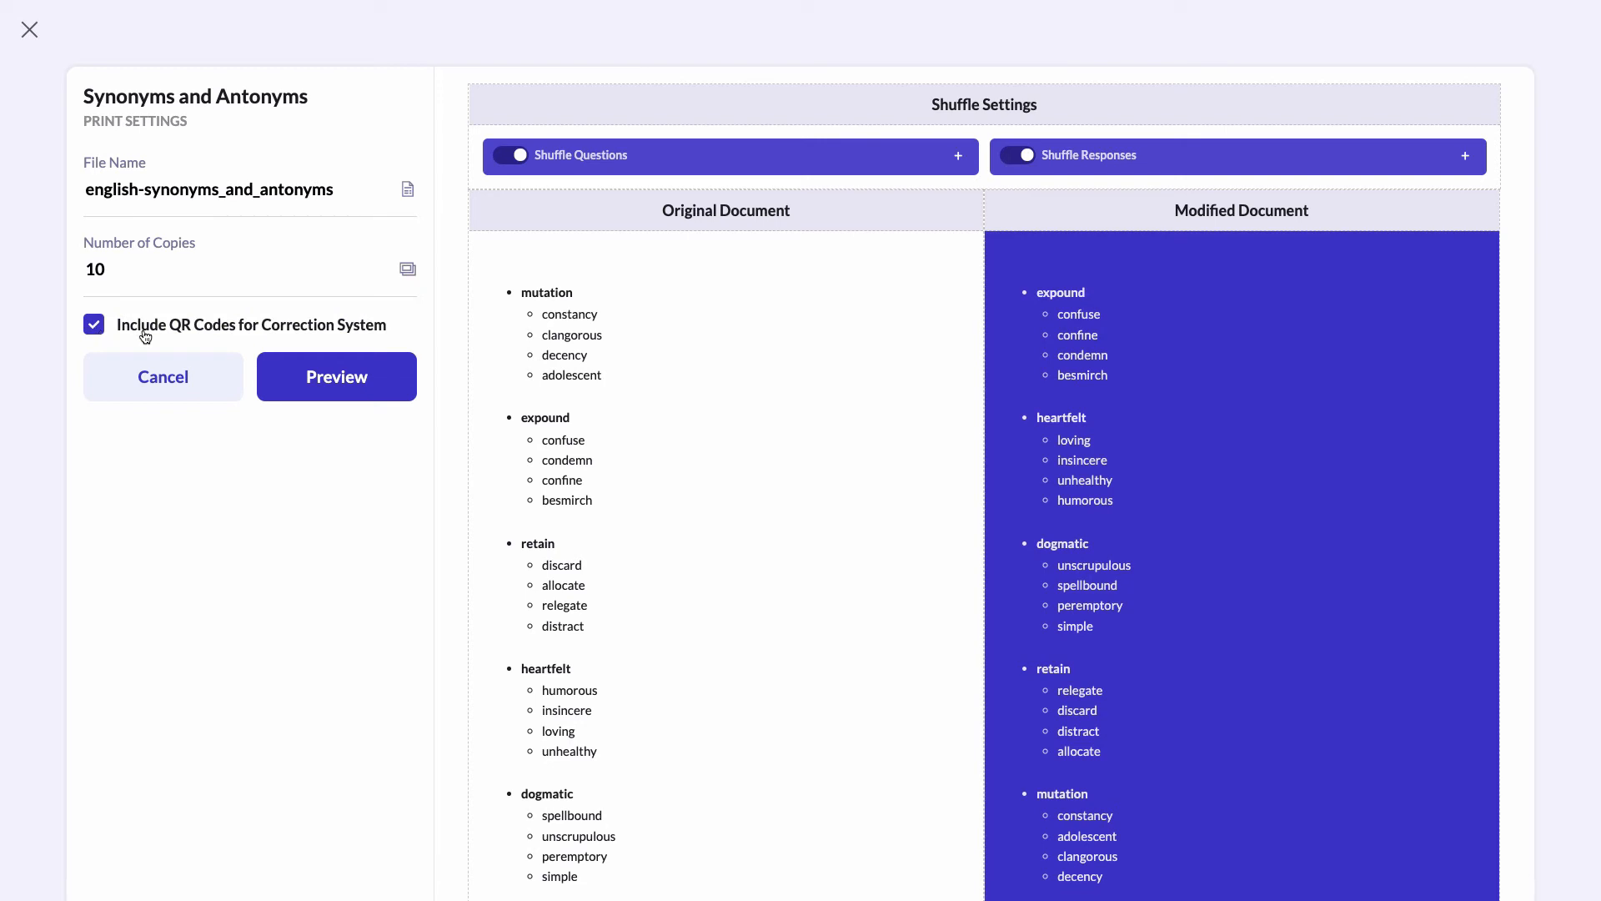
Step: Preview and confirm the print settings to generate the copies, and download the PDF
click(377, 378)
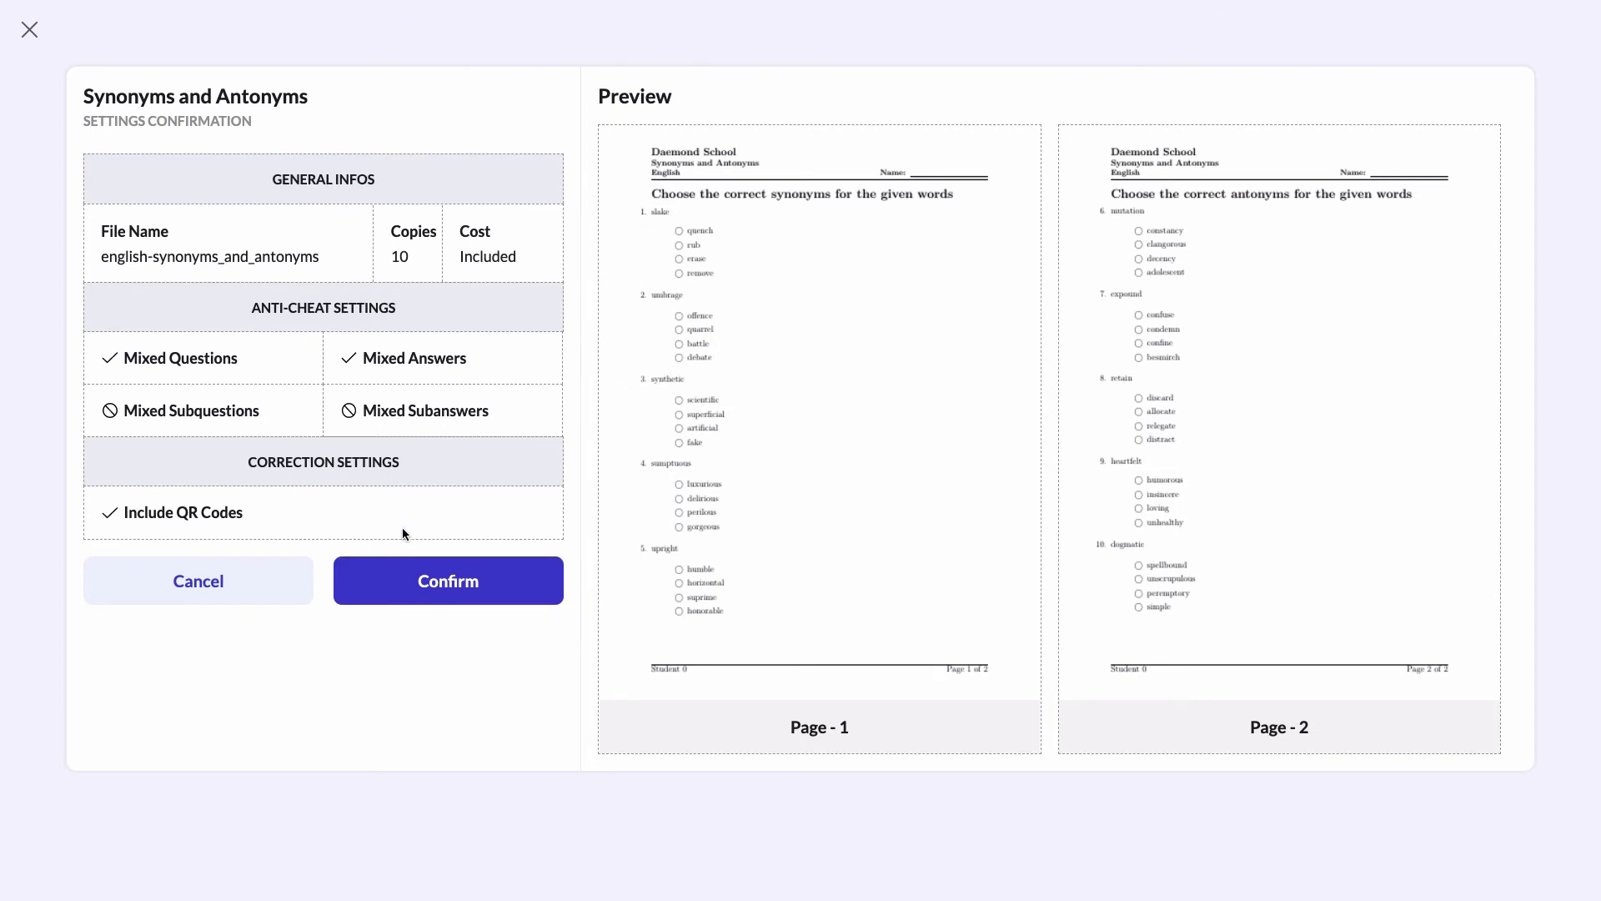
click(420, 581)
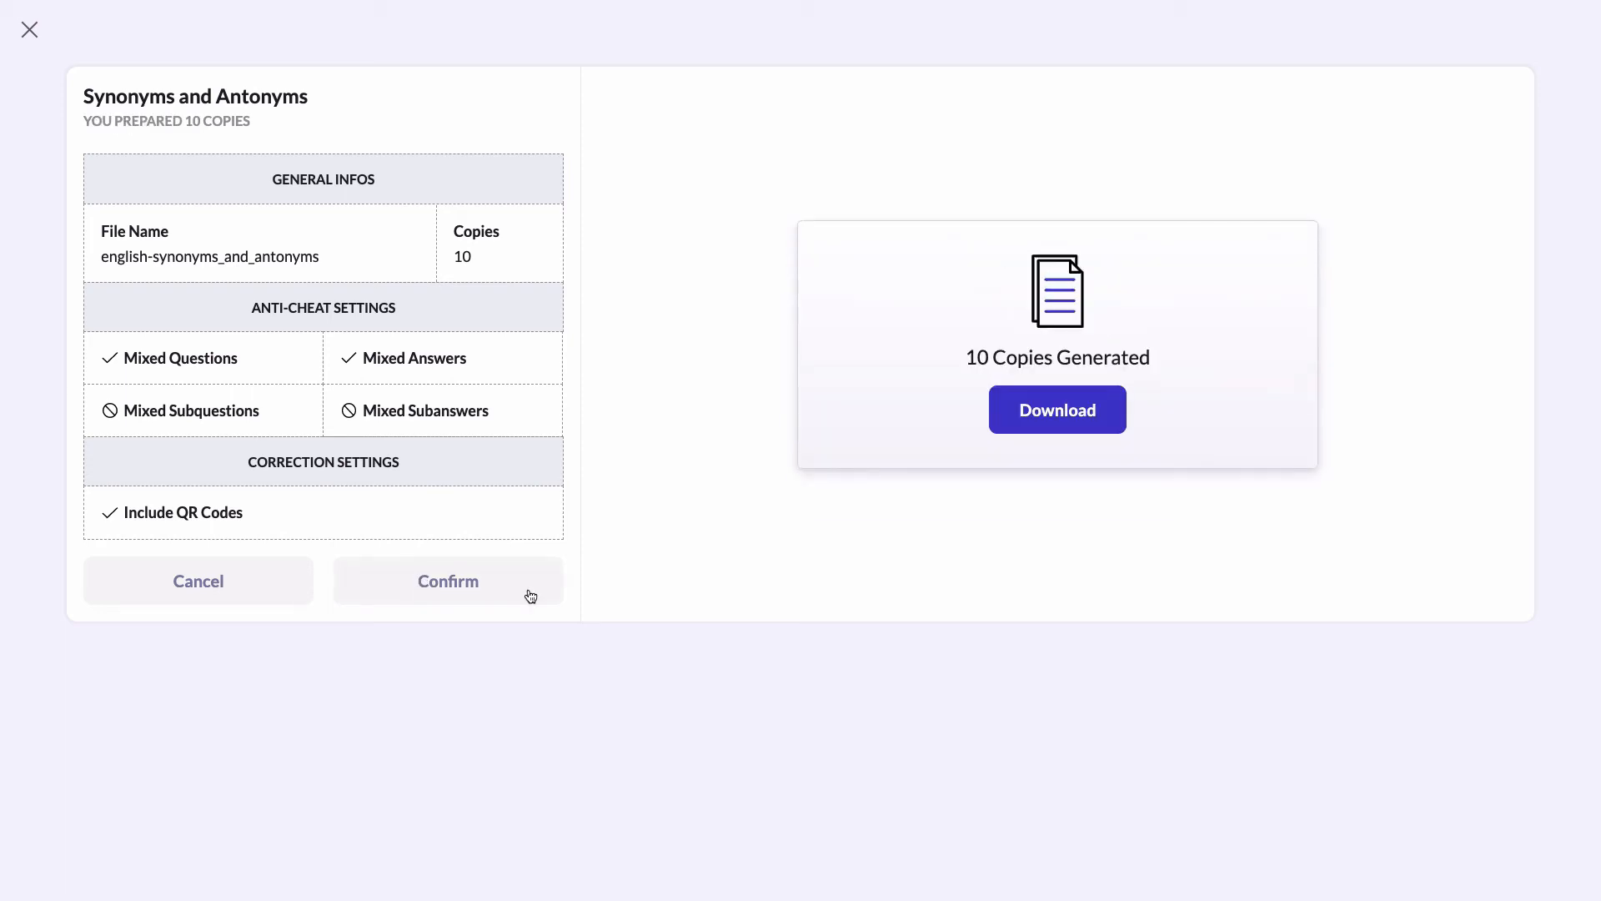
click(1021, 422)
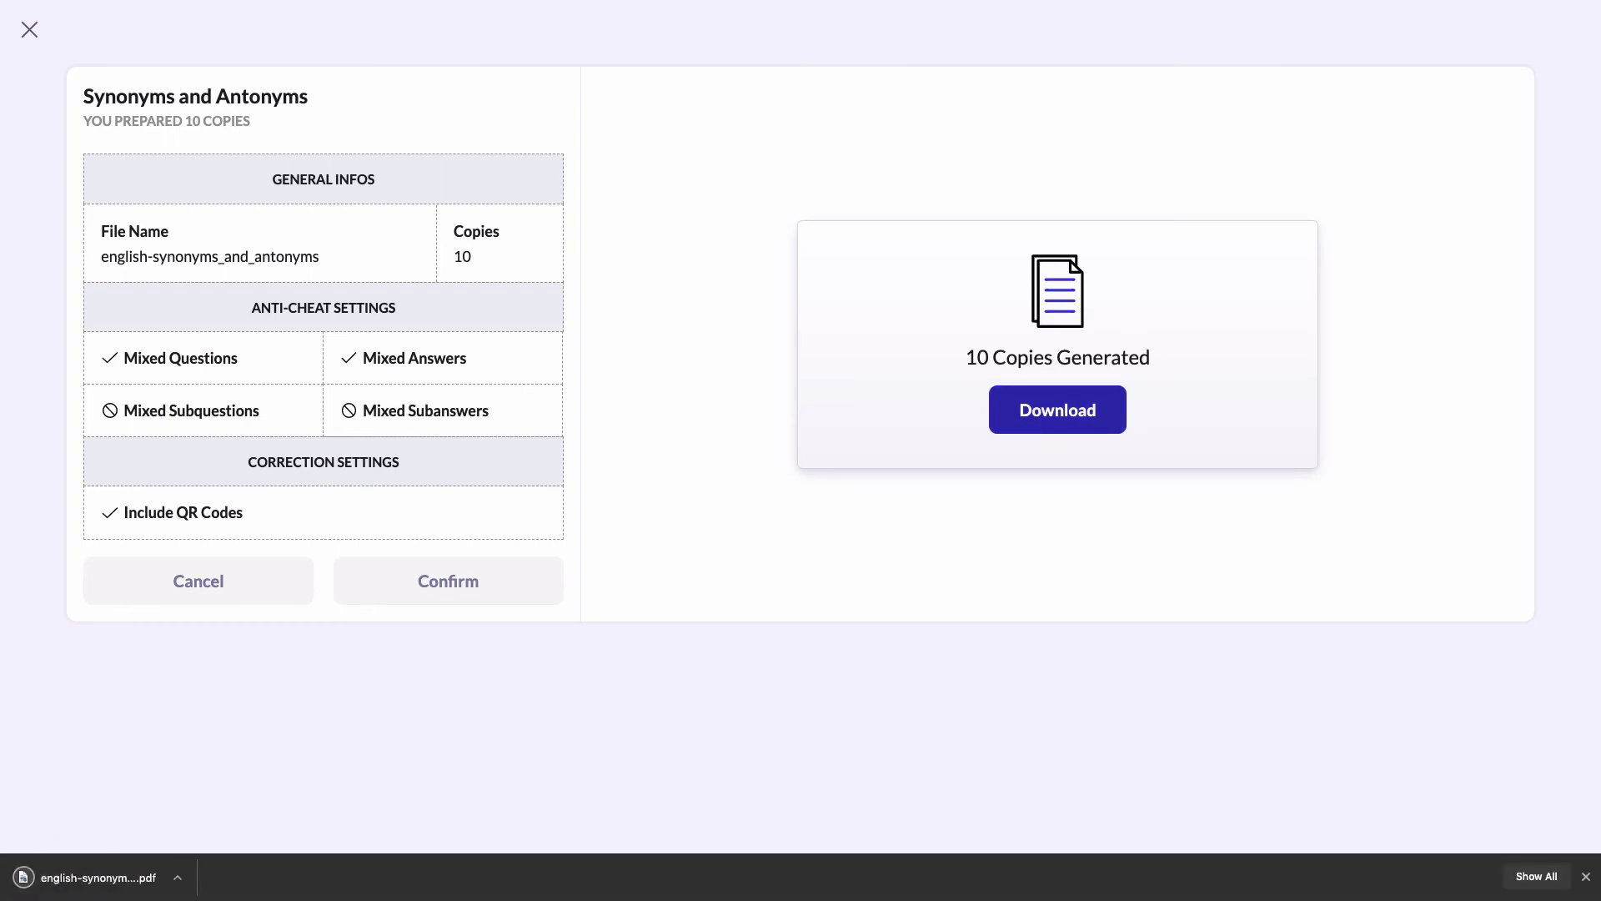
Step: Open the downloaded english-synonyms_and_antonyms.pdf and examine the question order, QR codes and student numbers across its pages
click(89, 874)
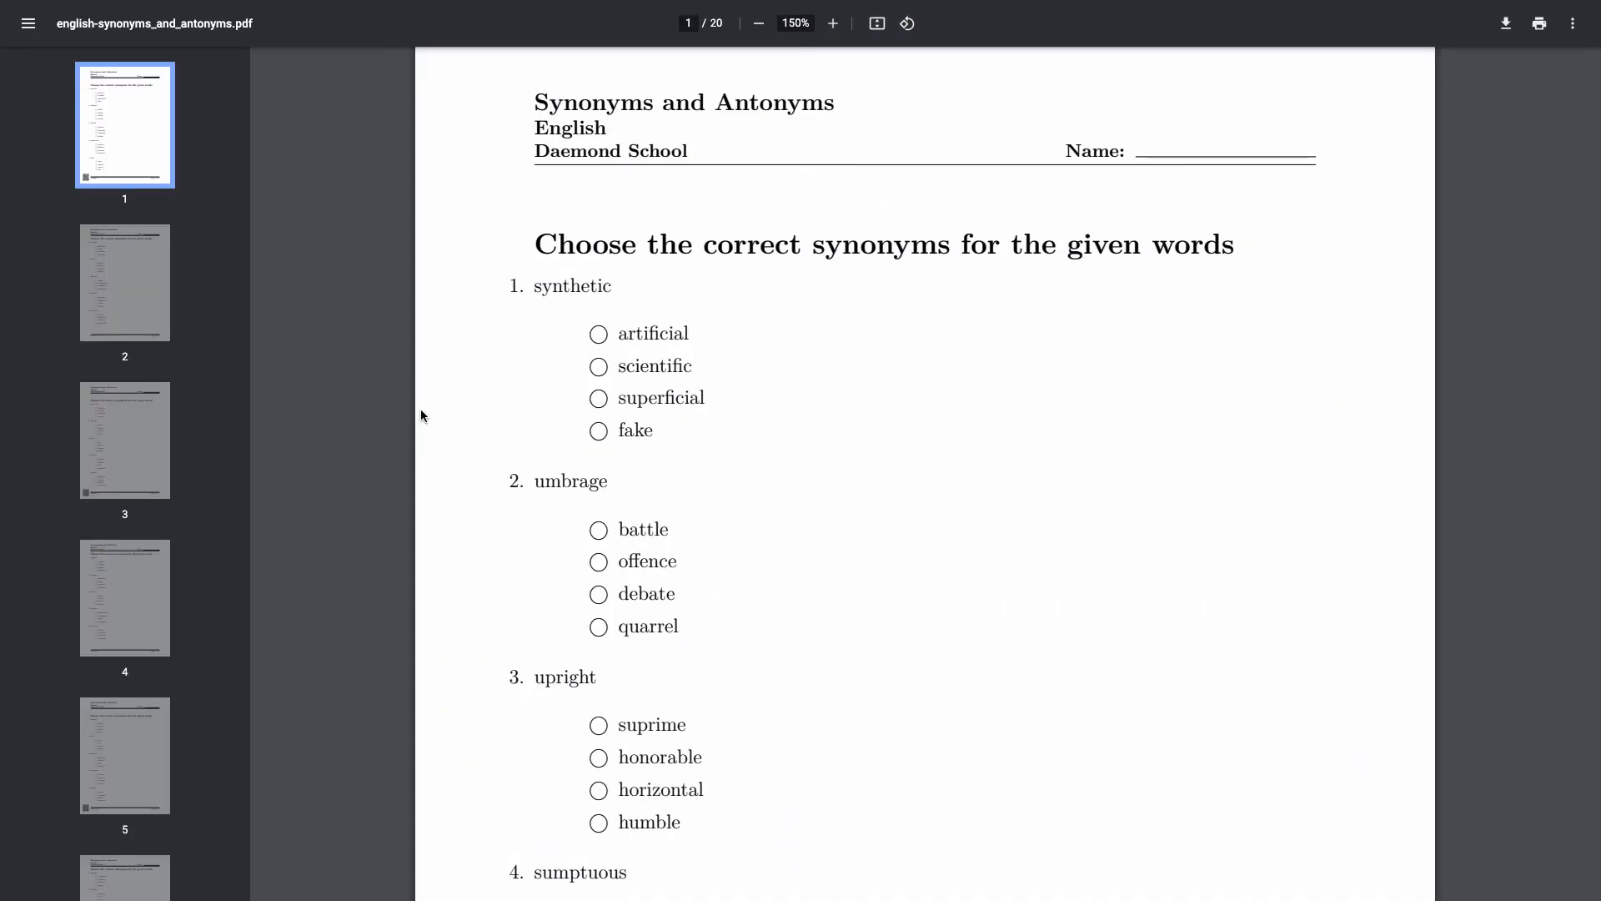
scroll(461, 636, down, 7)
drag(522, 699, 632, 714)
click(162, 480)
scroll(329, 612, down, 8)
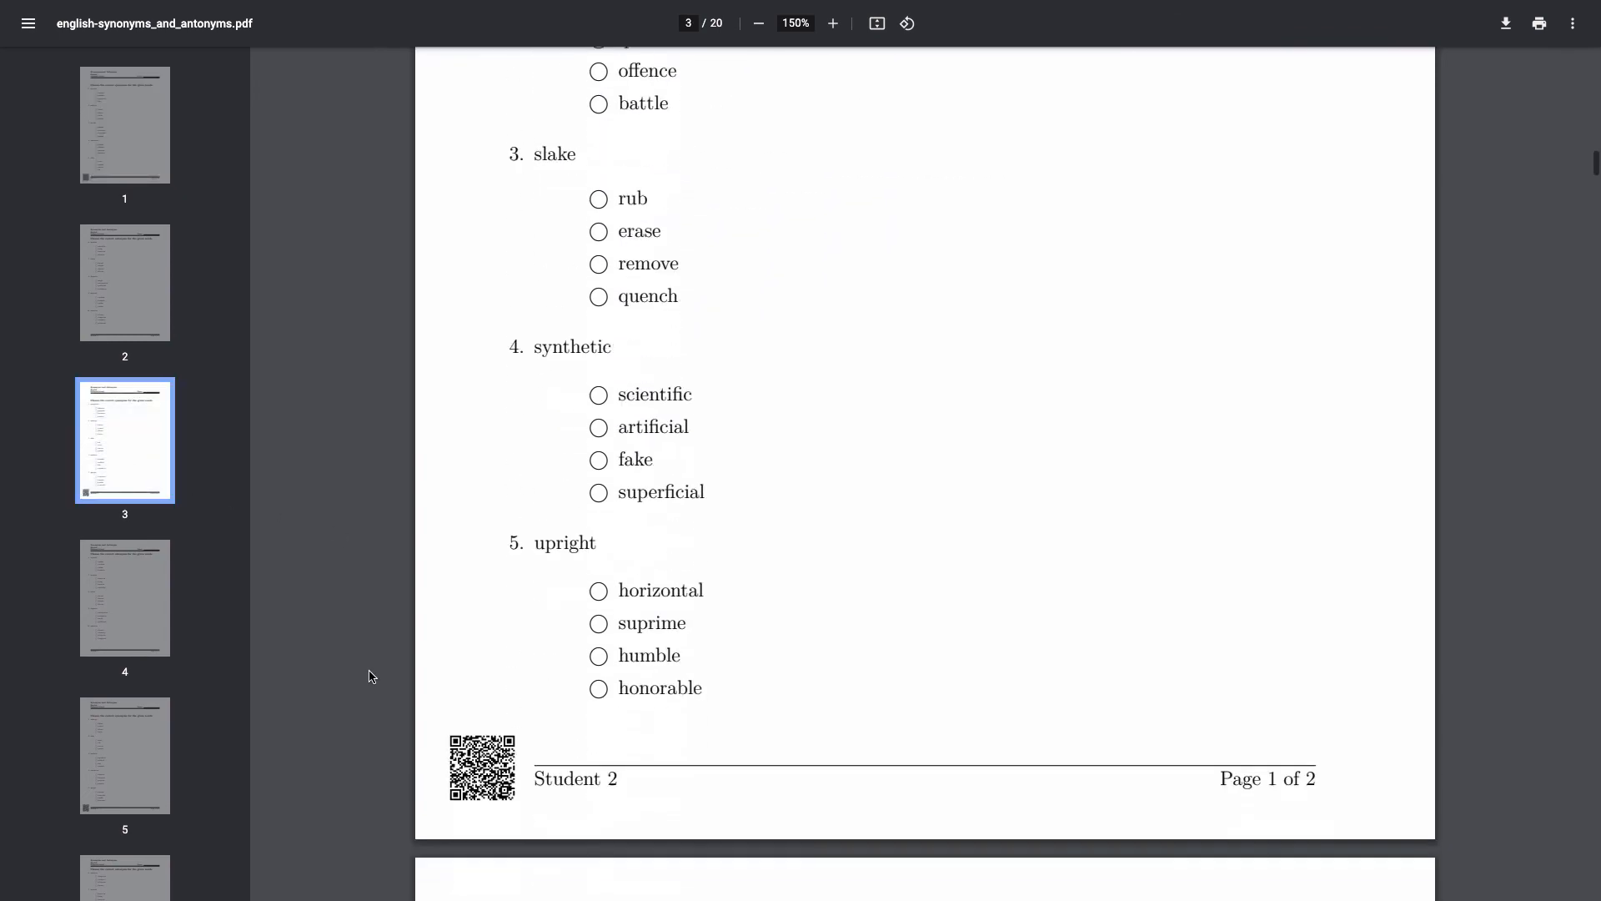
scroll(236, 615, down, 2)
scroll(403, 668, down, 13)
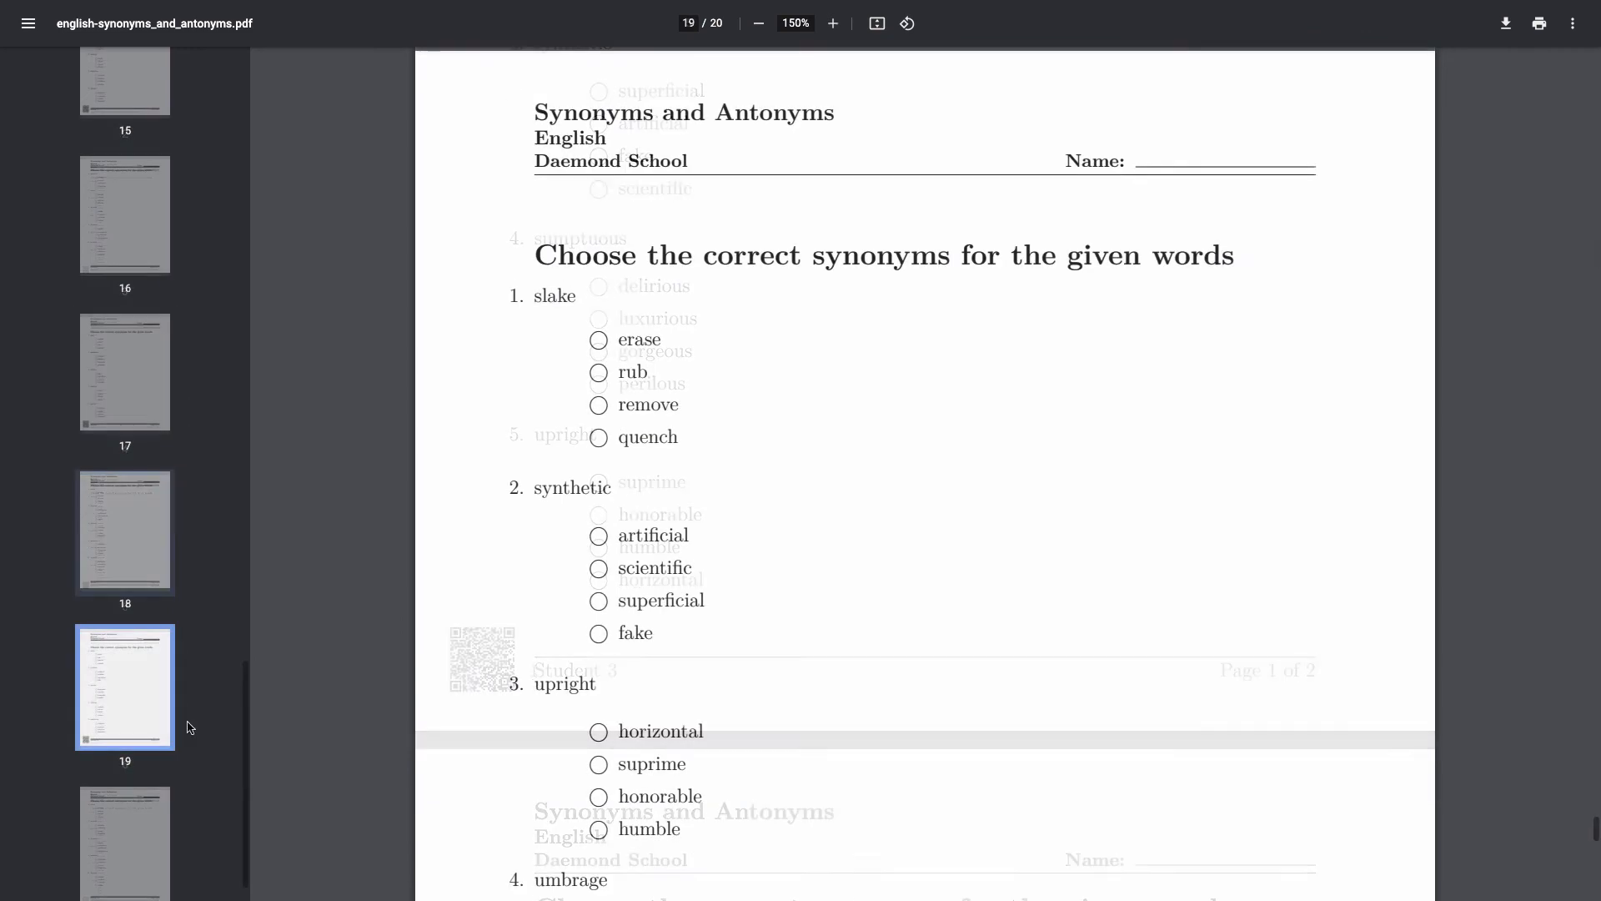
scroll(405, 830, down, 8)
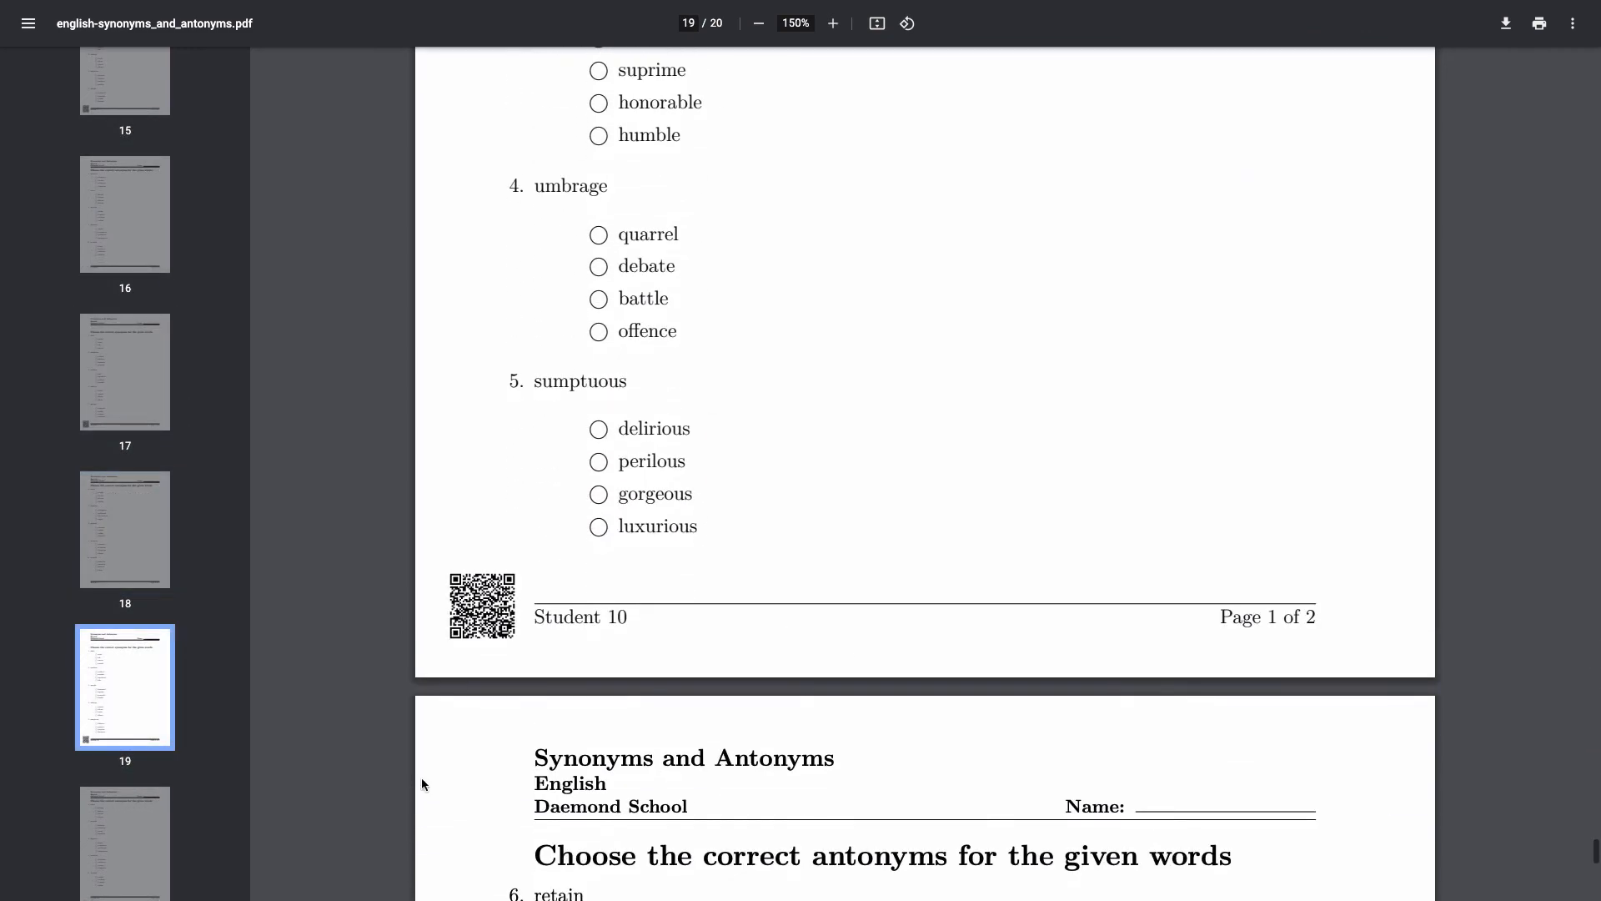
drag(568, 617, 640, 618)
click(640, 618)
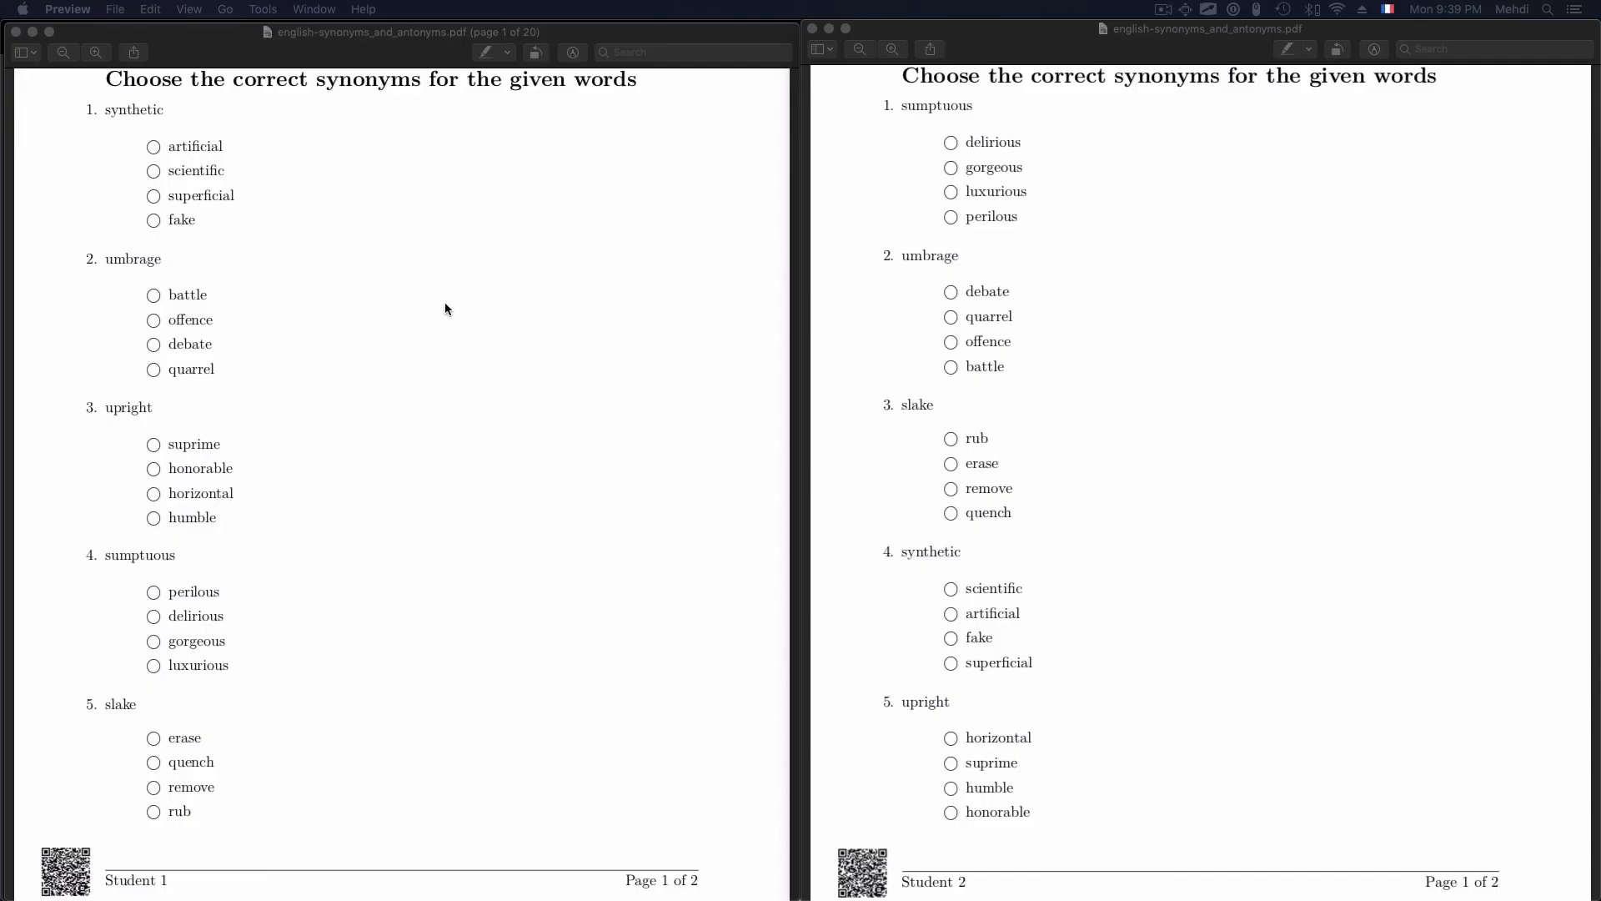
Step: Switch to Preview and compare the synonym pages of Student 1 and Student 2 side by side
click(444, 305)
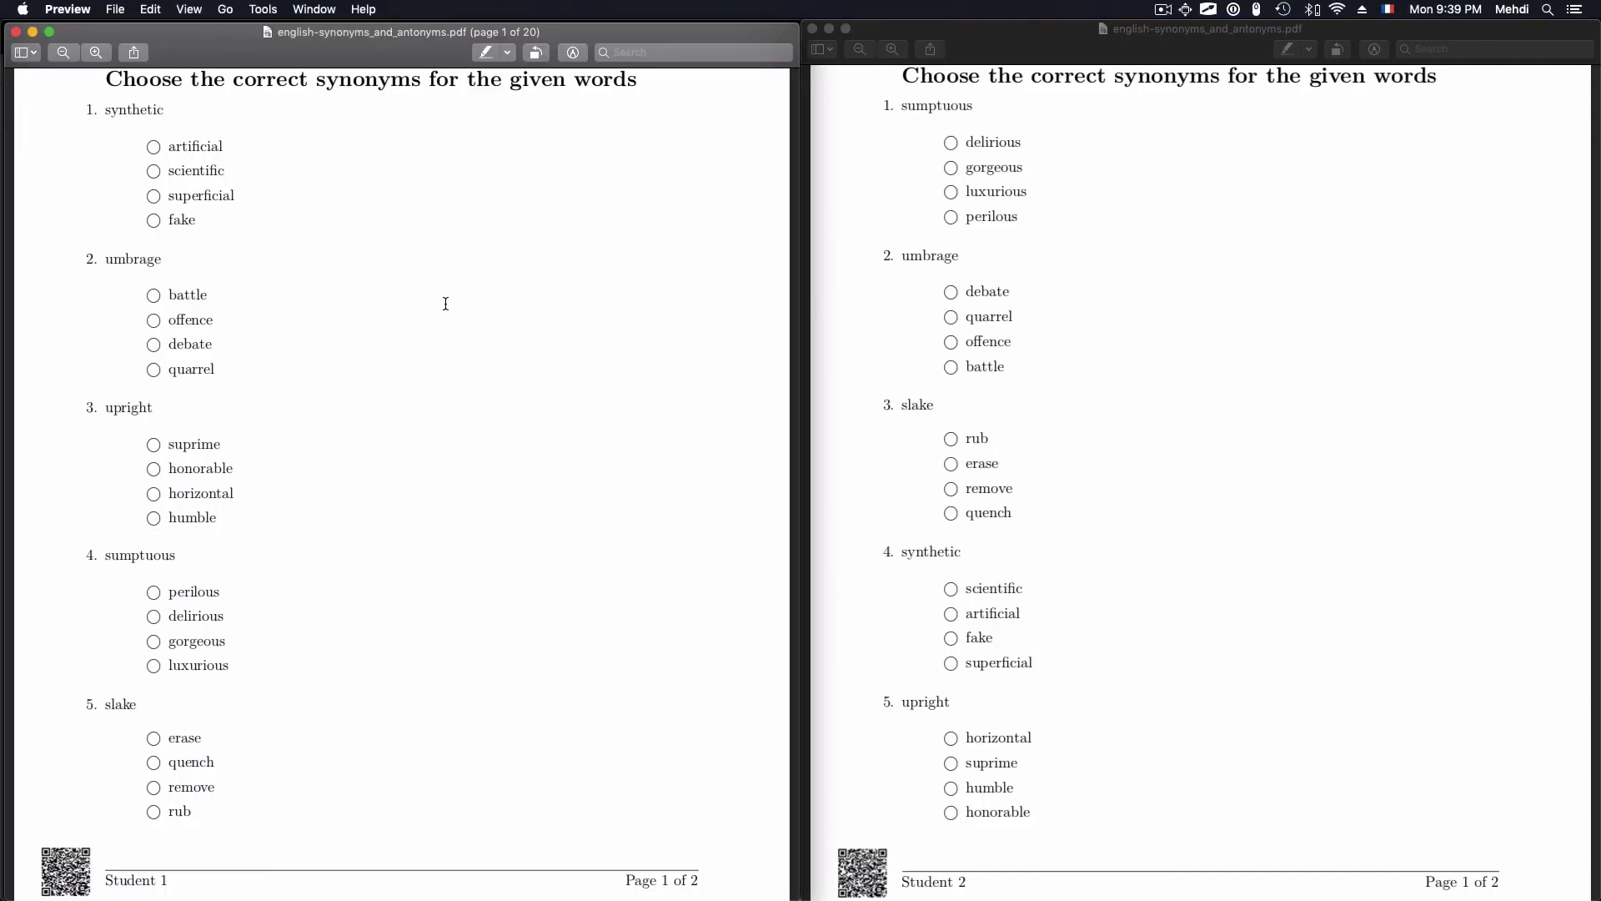
click(1027, 272)
click(362, 539)
key(alt+Tab)
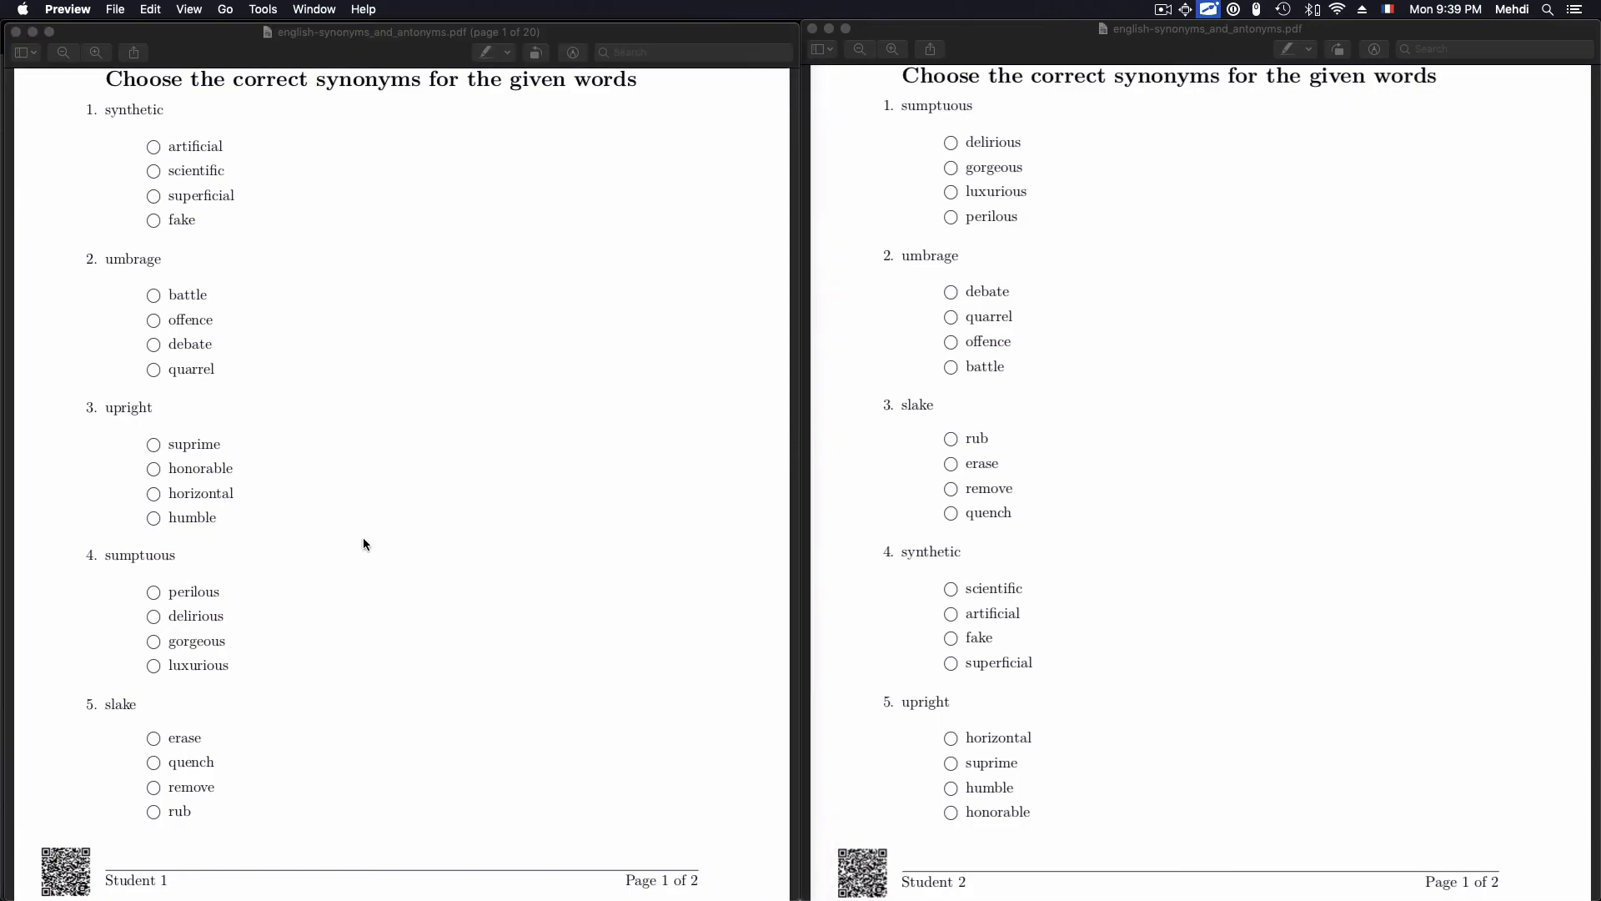
key(ctrl+s)
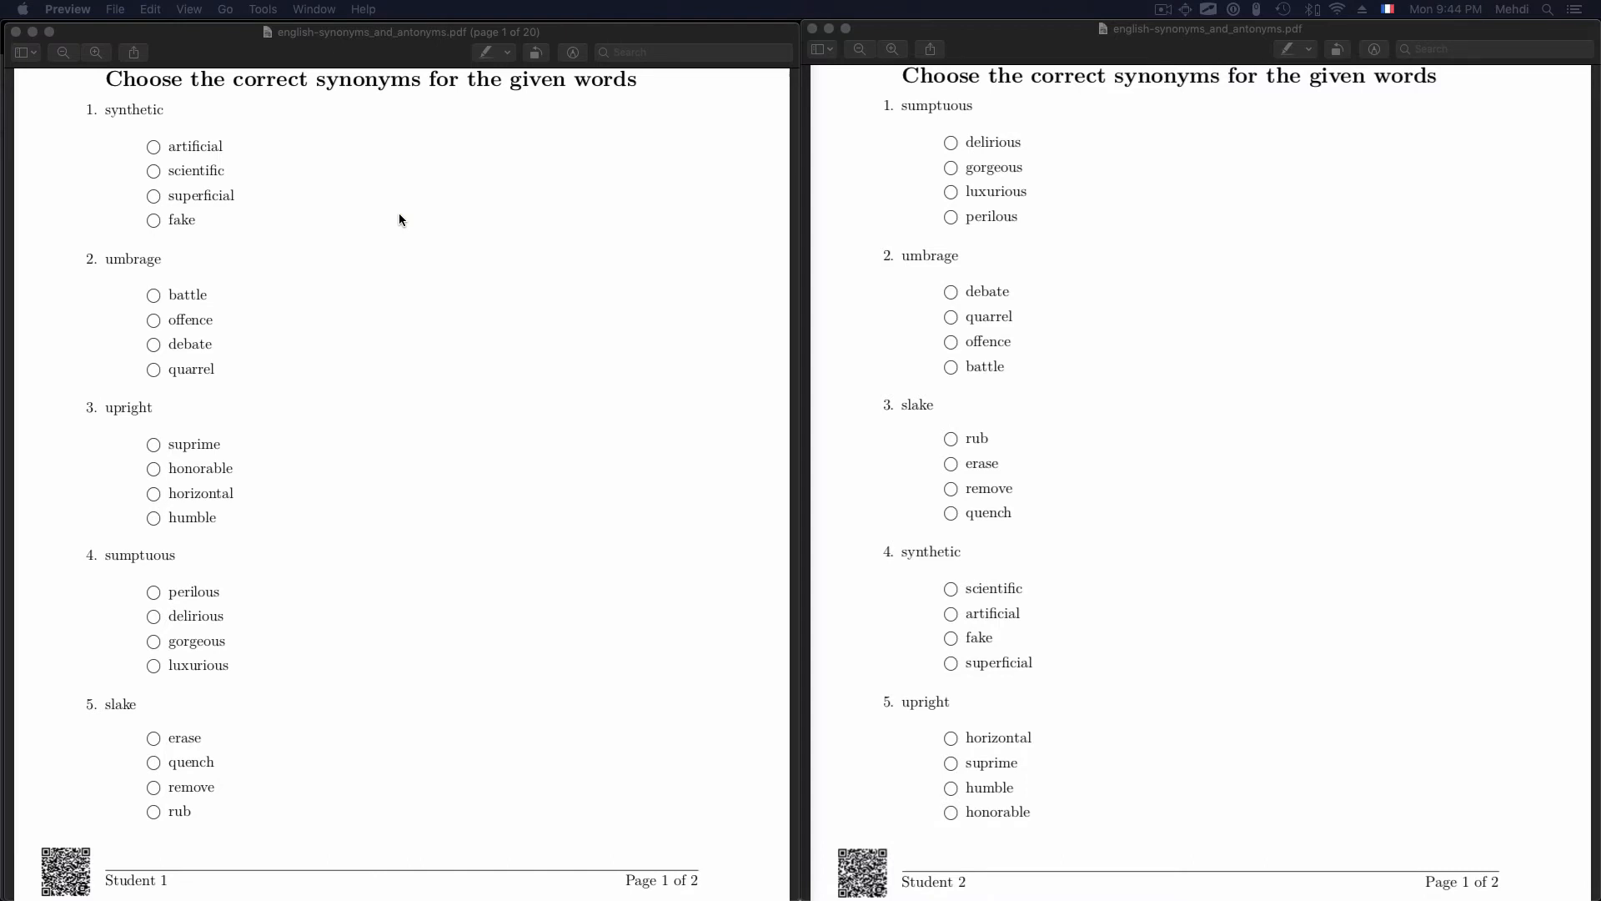
key(ctrl+s)
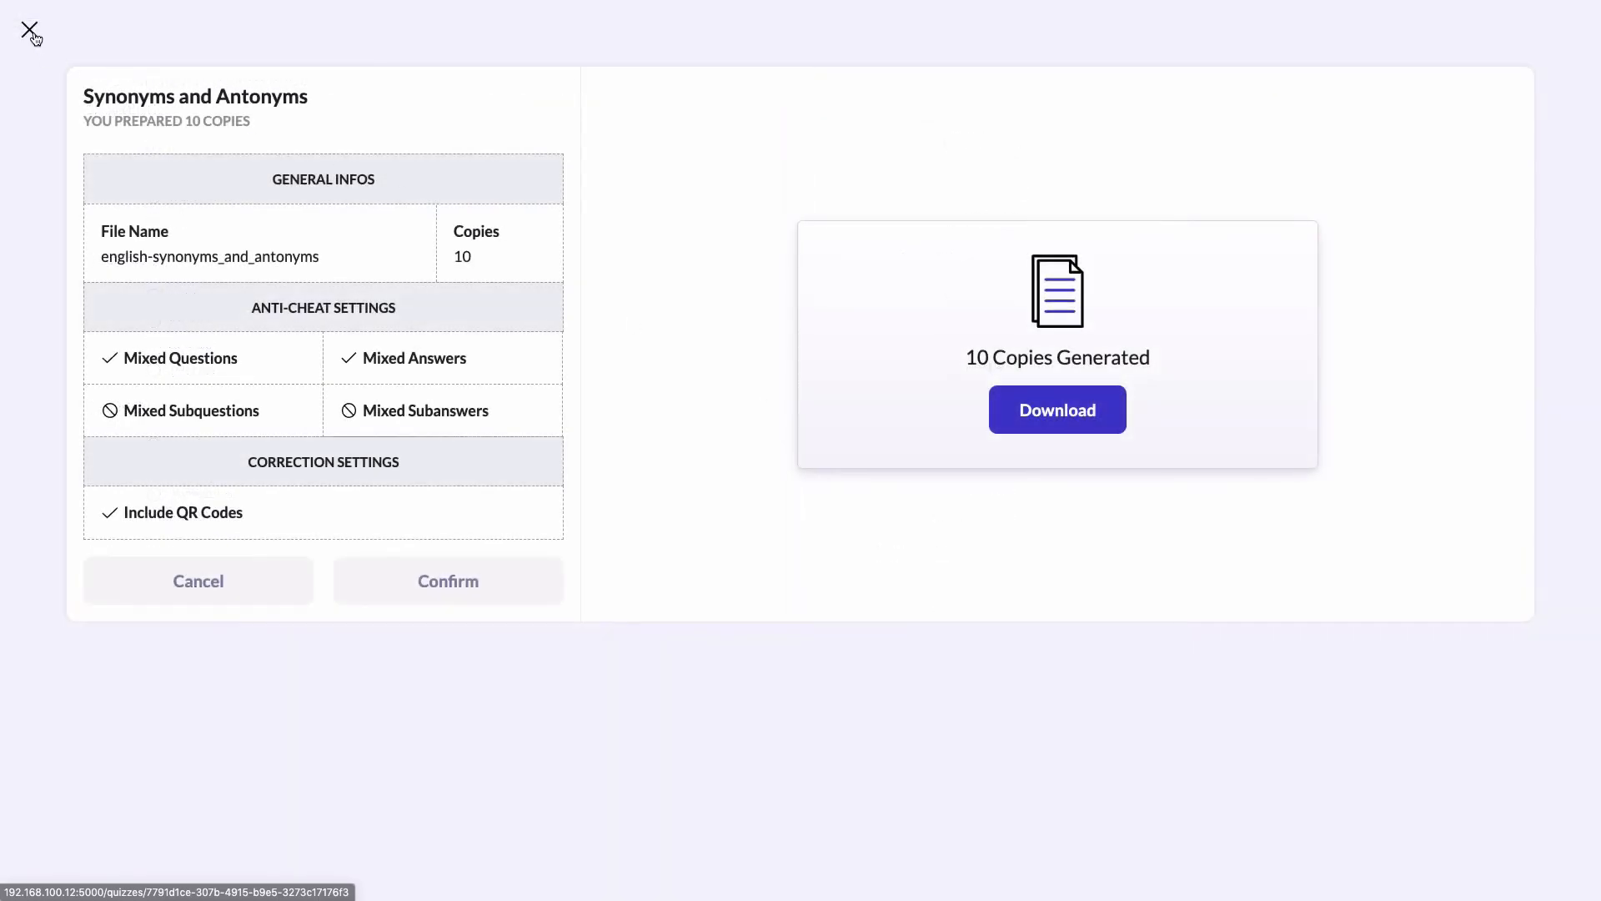
Step: Return to the quiz and open the correction for the english-synonyms_and_antonyms.pdf print
click(29, 30)
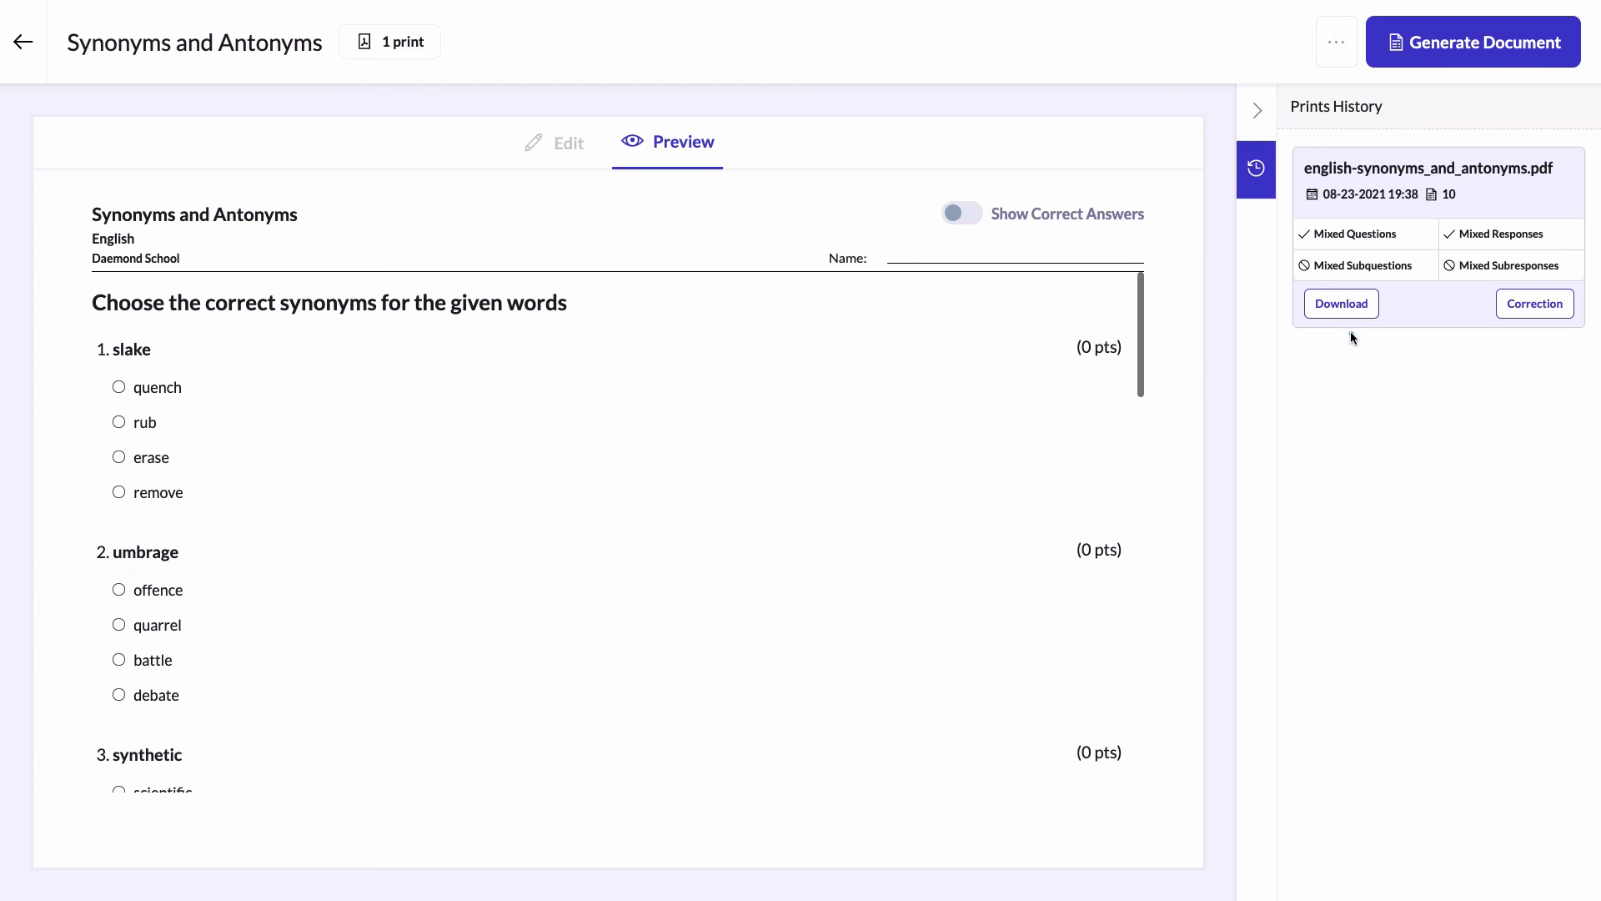
click(1333, 319)
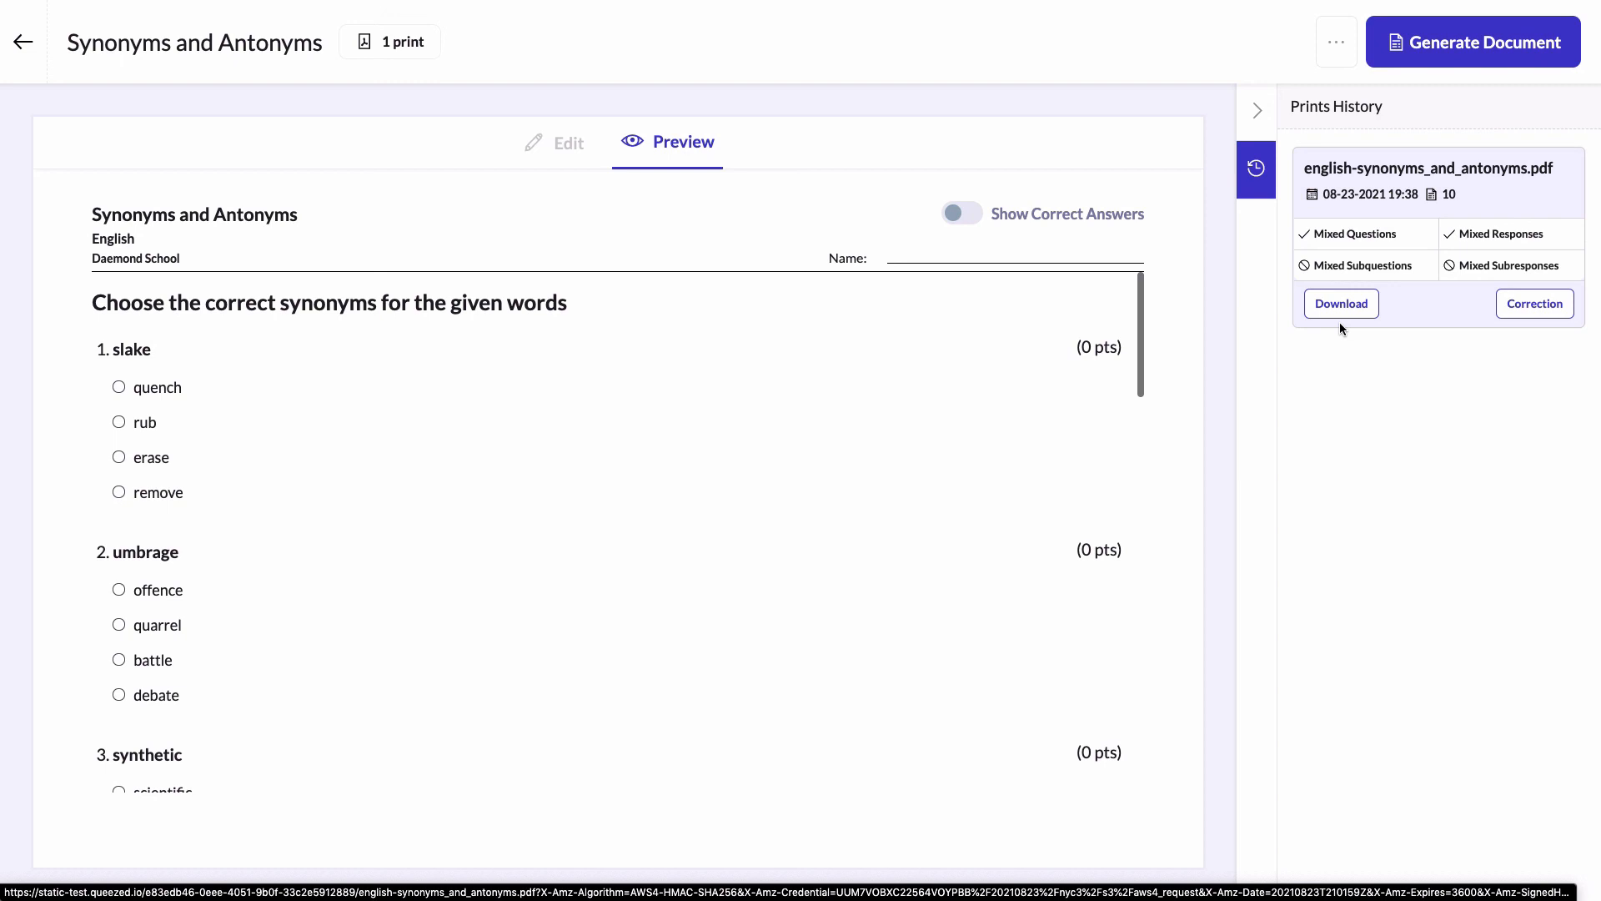
click(1530, 309)
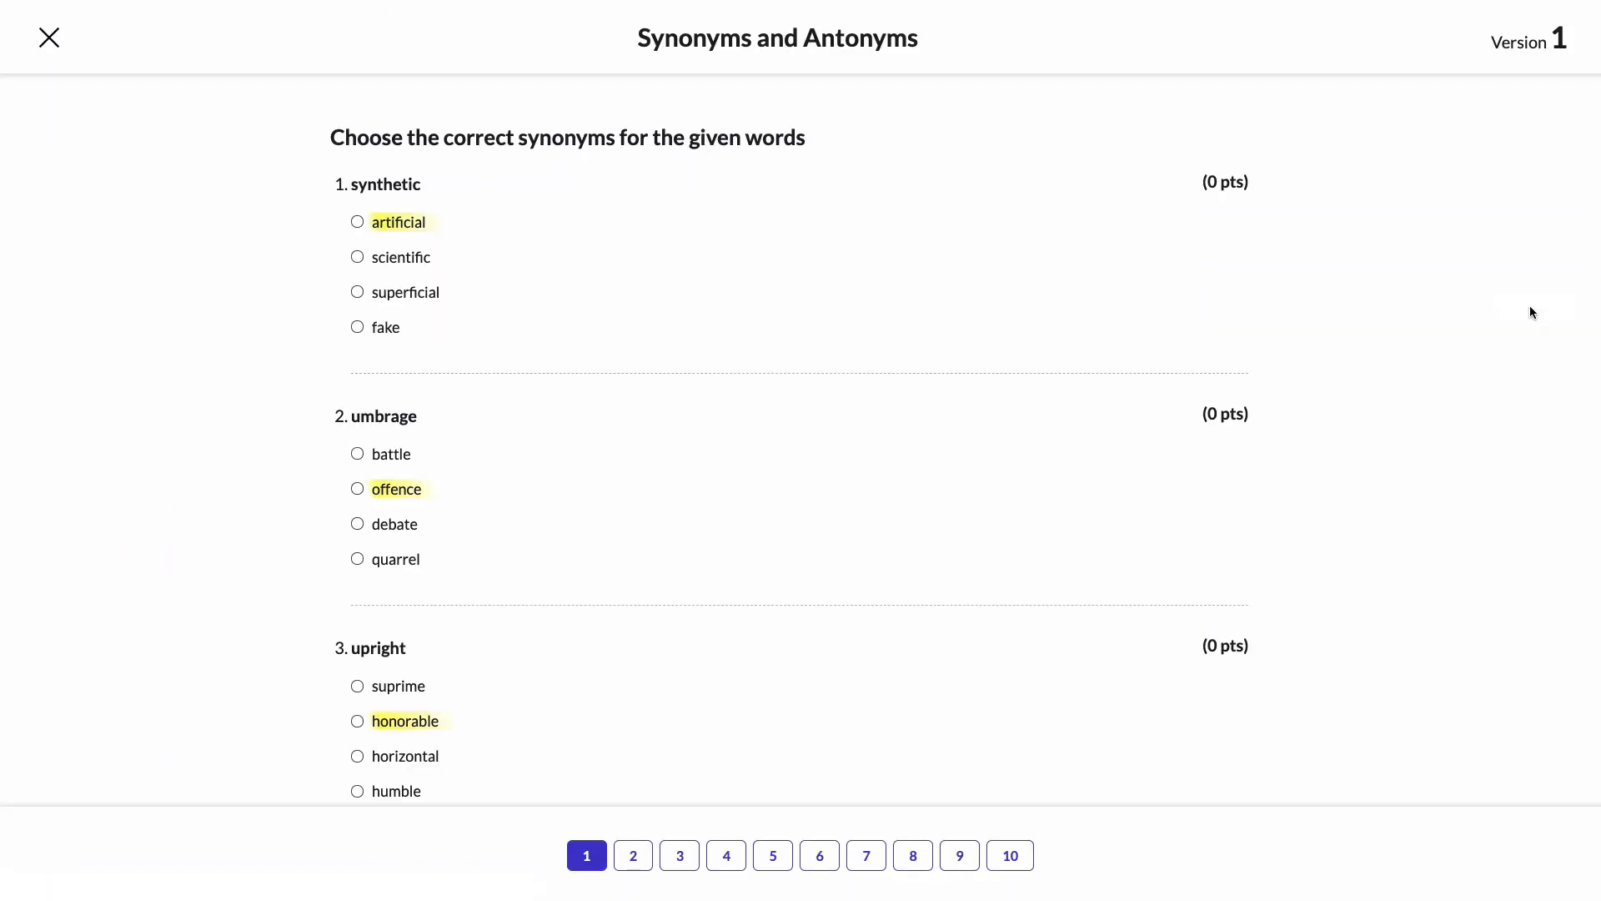
Step: Go through correction versions 2 to 10 and check the highlighted correct answers in each
click(635, 851)
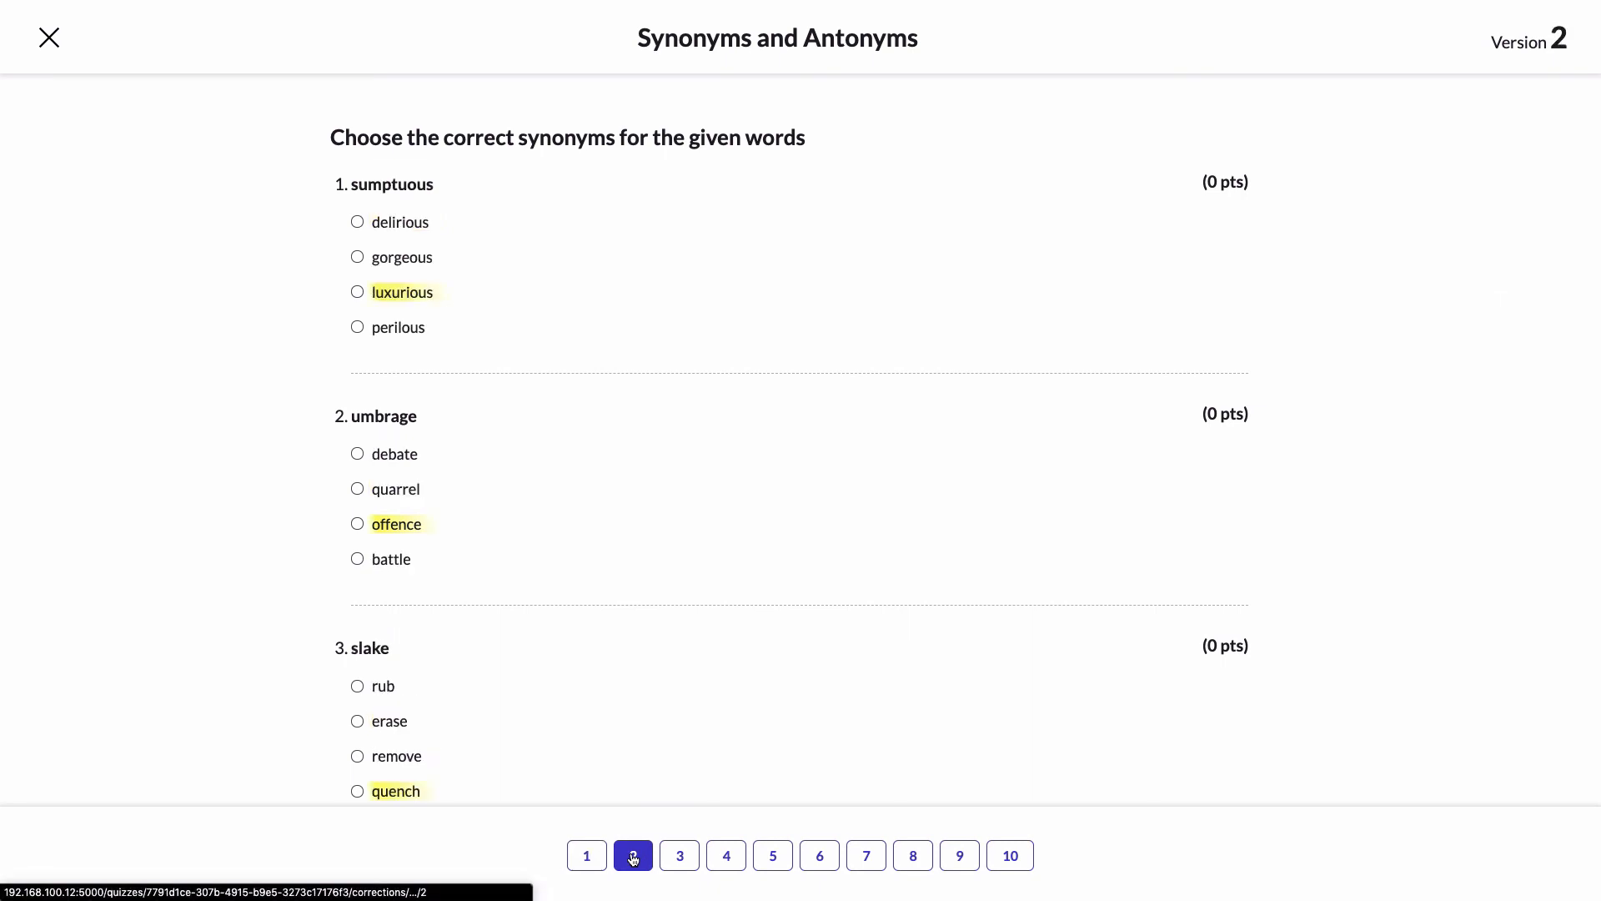
click(680, 856)
click(731, 858)
click(773, 858)
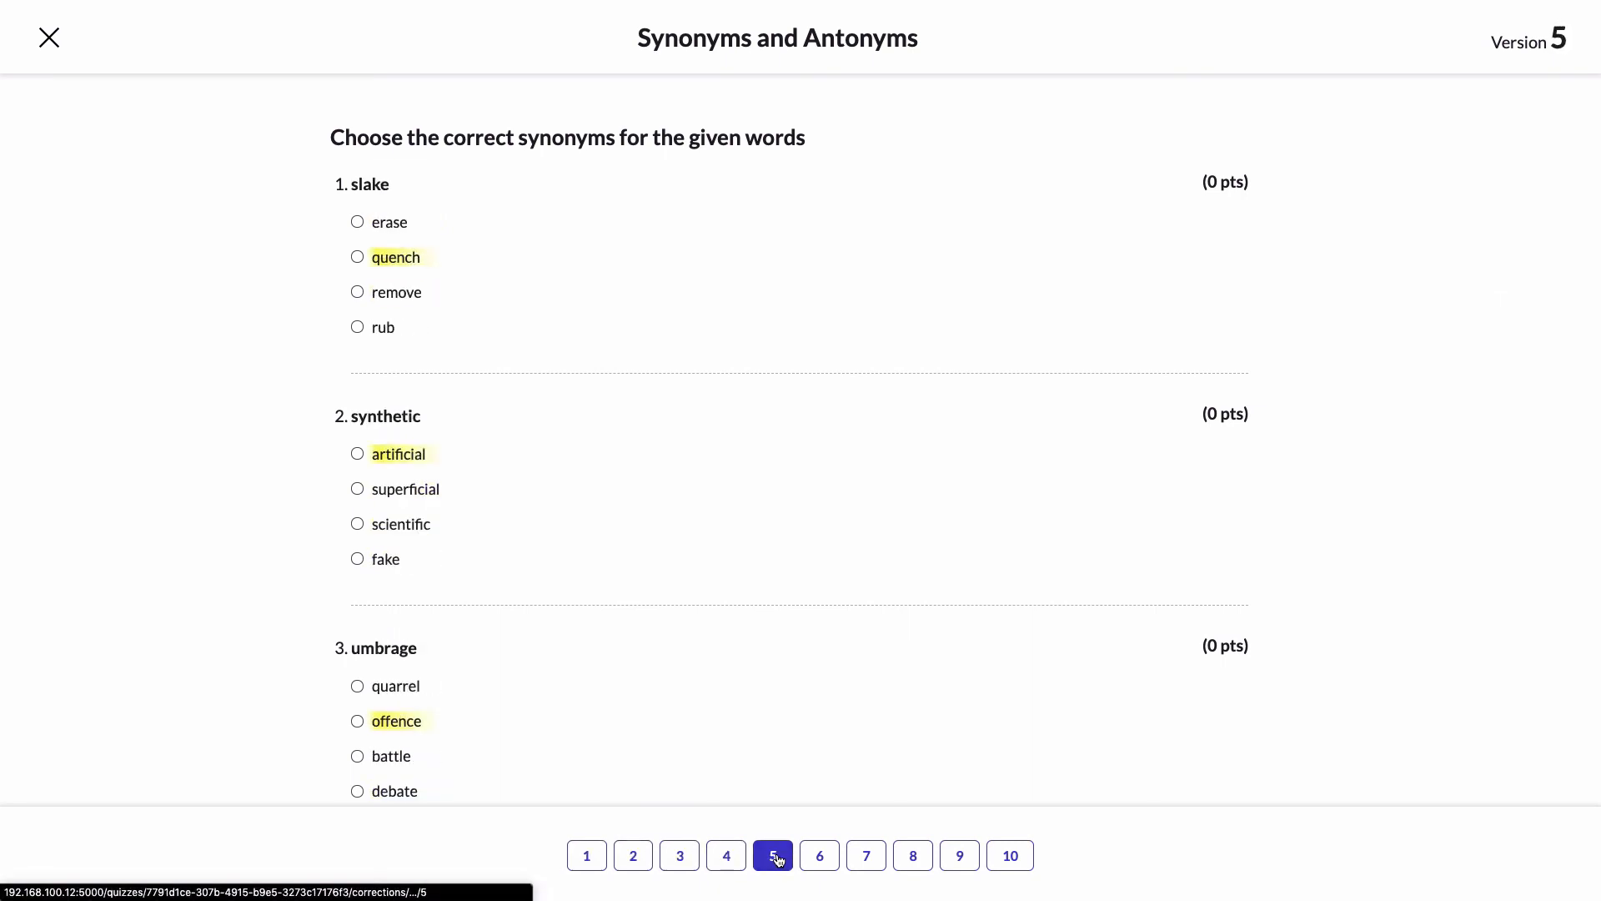
click(819, 859)
click(867, 859)
click(913, 859)
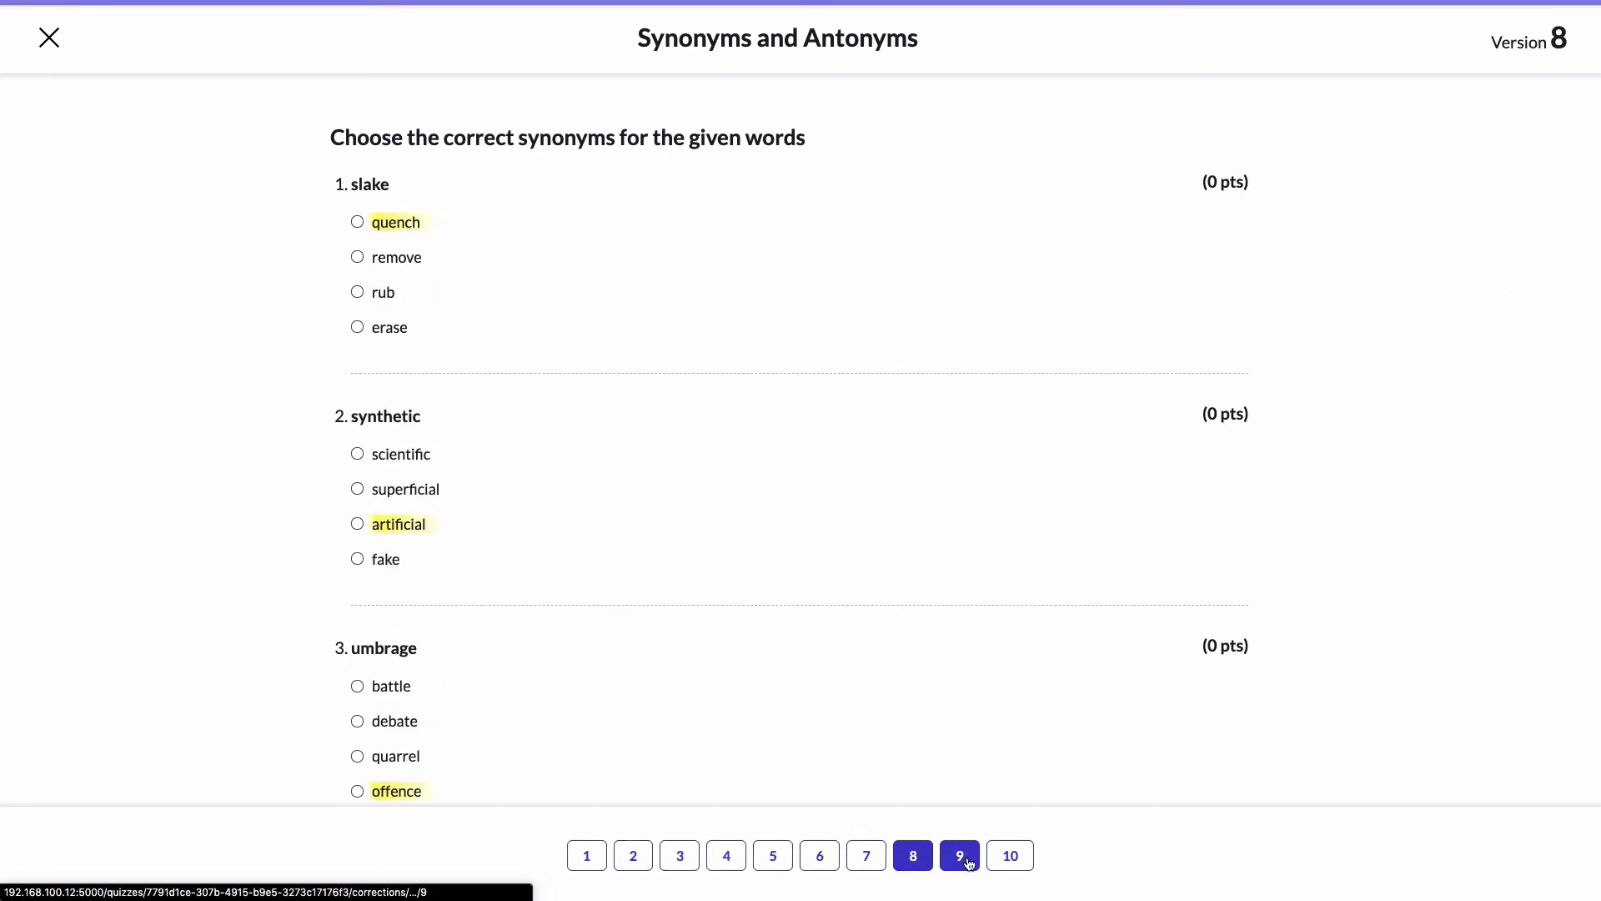
click(960, 858)
click(1012, 860)
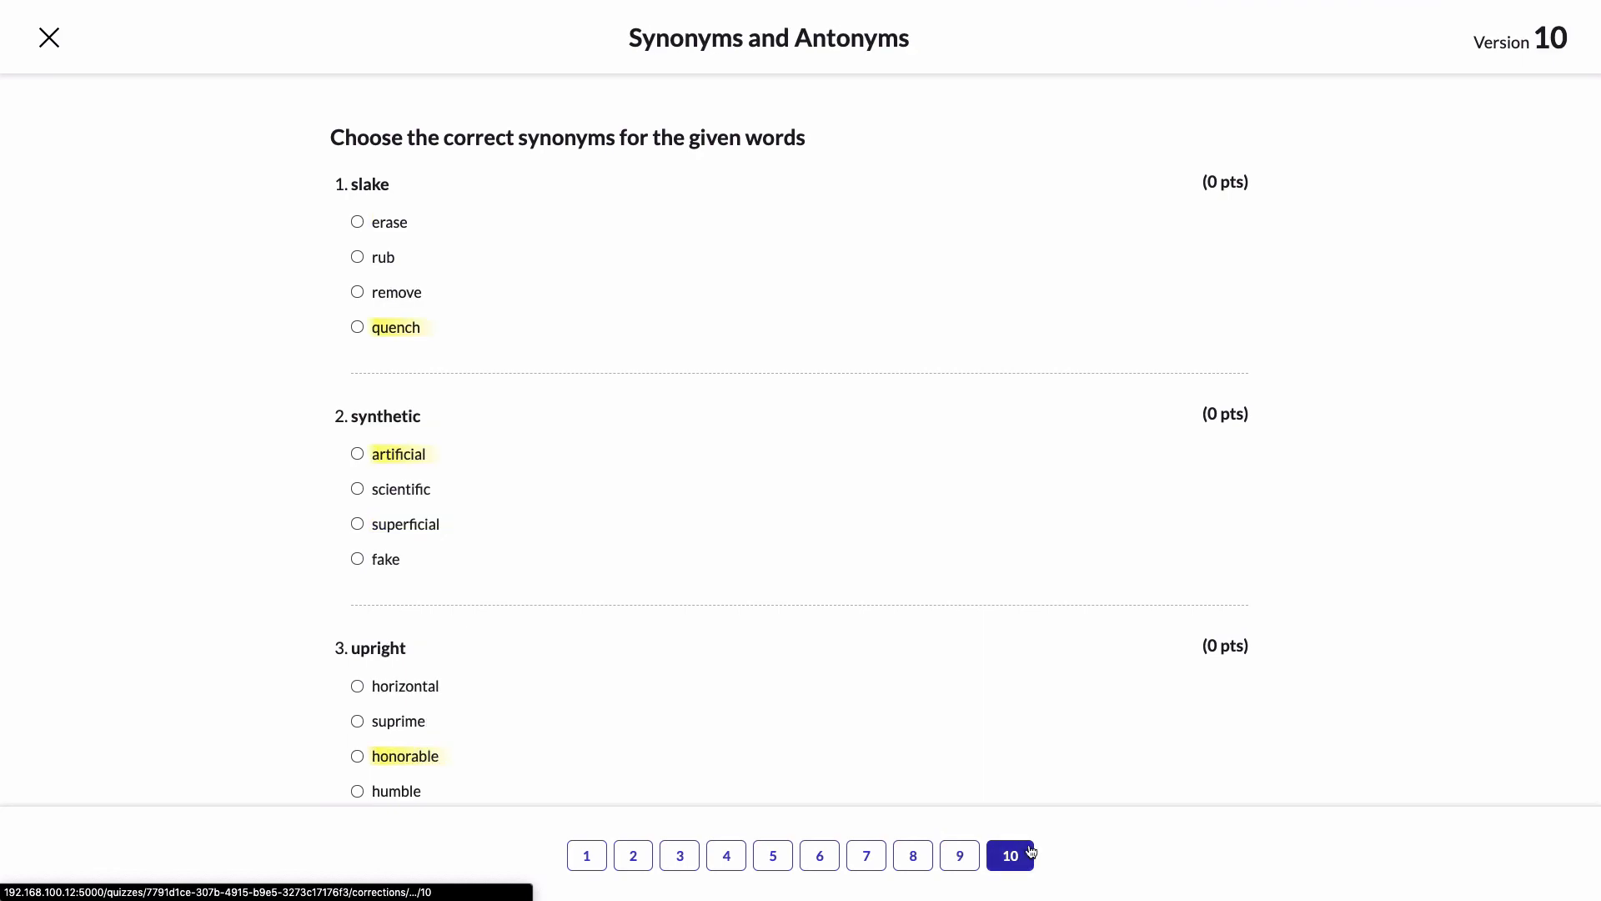